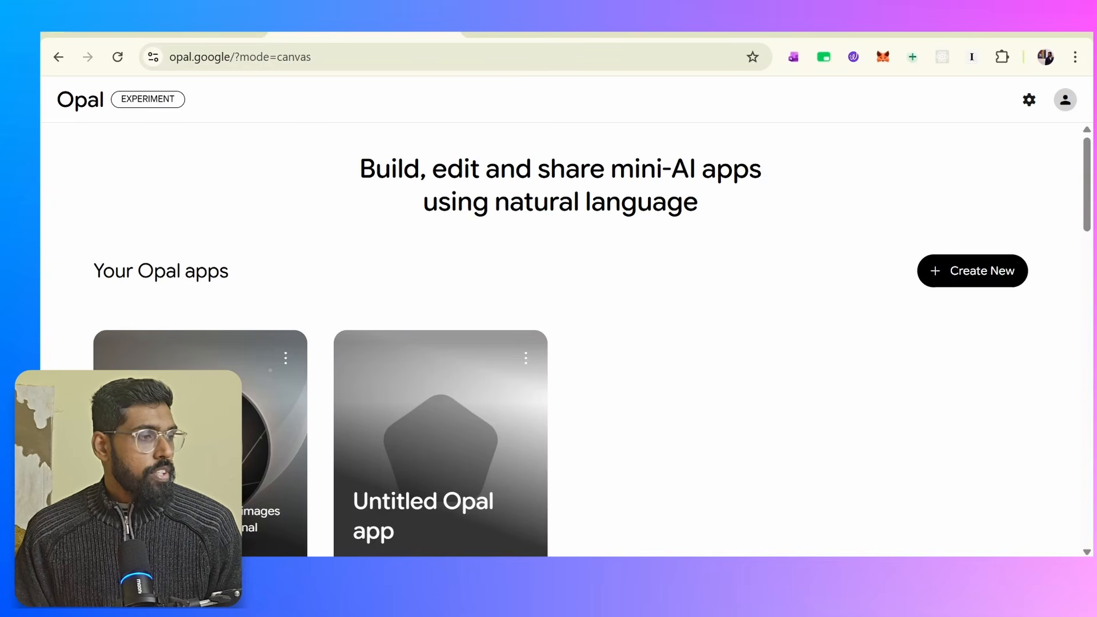
Look over the Opal home page, from its headline and own apps through the gallery of ready-made mini-apps
left_click_drag(359, 171, 763, 213)
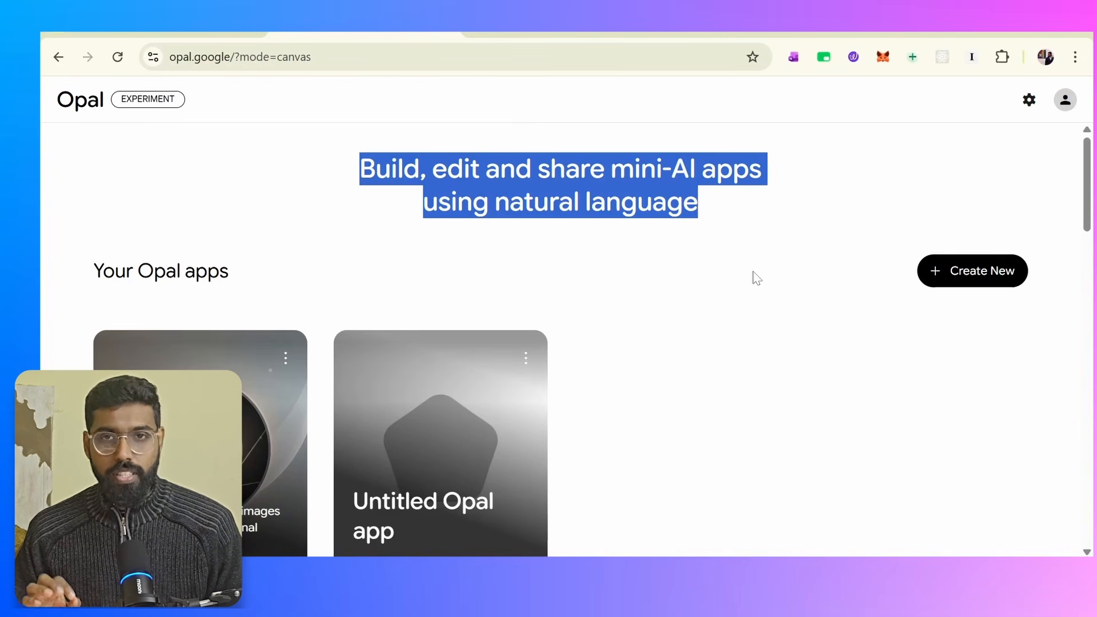
scroll(746, 280, "down", 4)
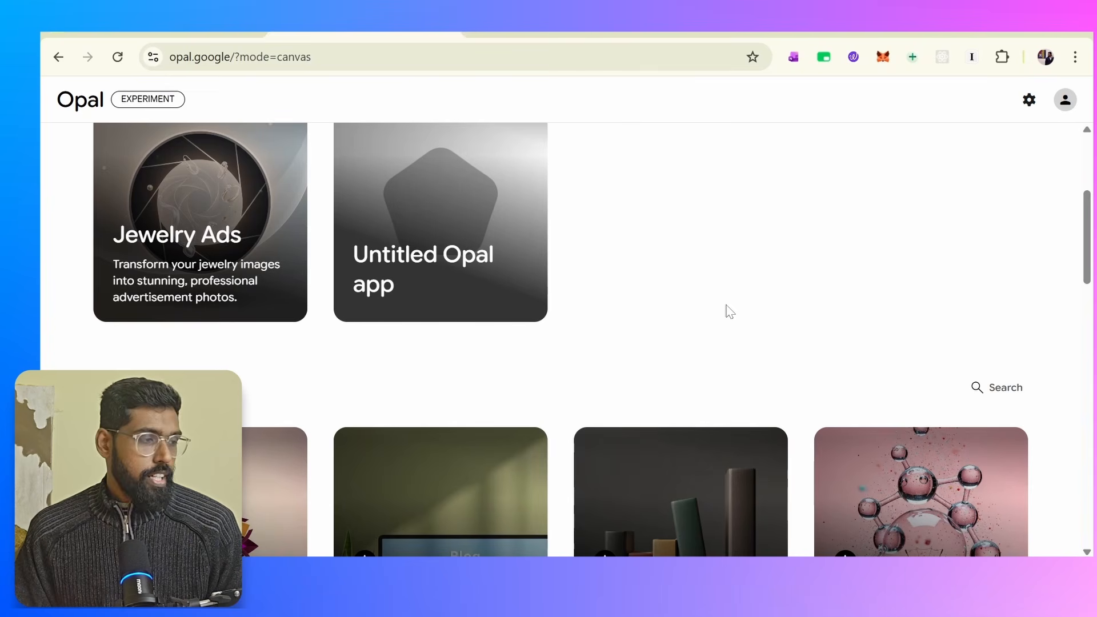
scroll(730, 312, "up", 4)
scroll(576, 342, "down", 7)
scroll(472, 328, "up", 4)
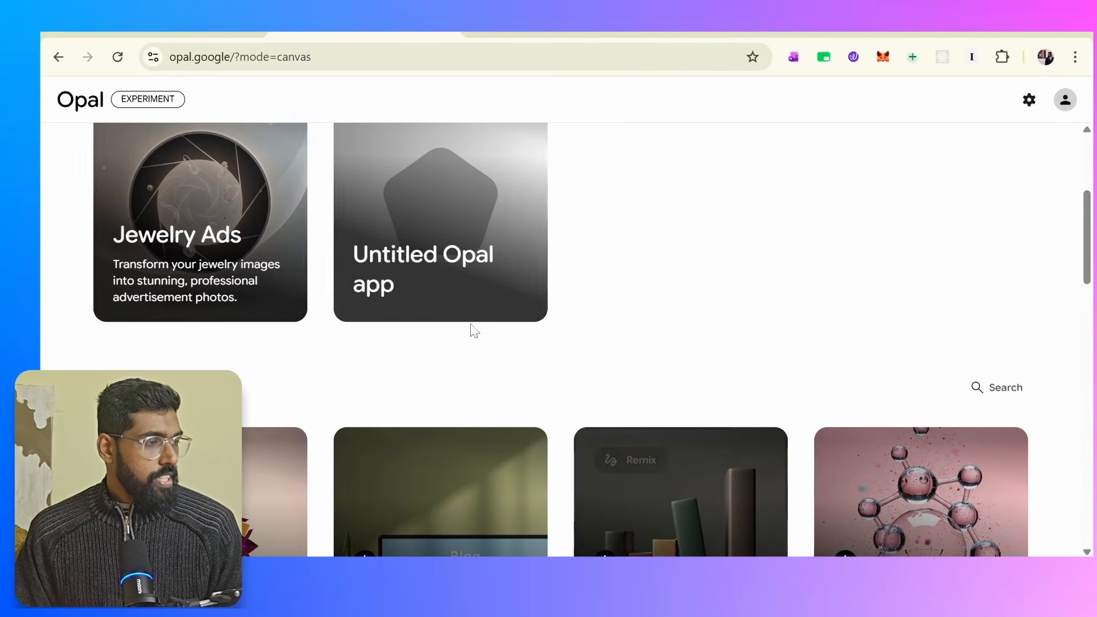
scroll(108, 321, "up", 3)
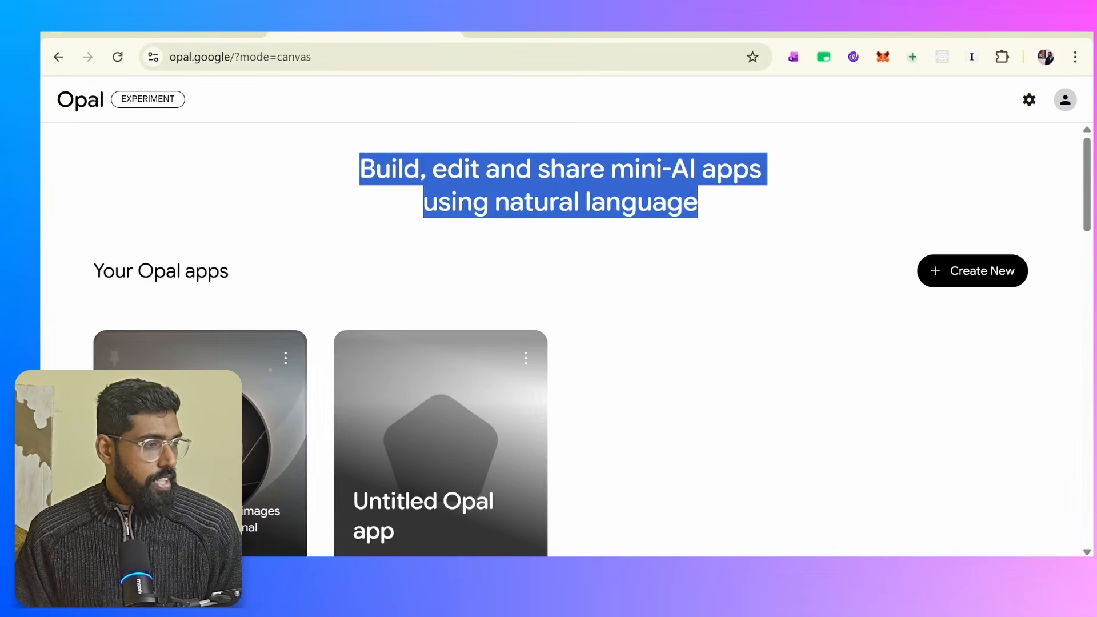
scroll(743, 337, "down", 8)
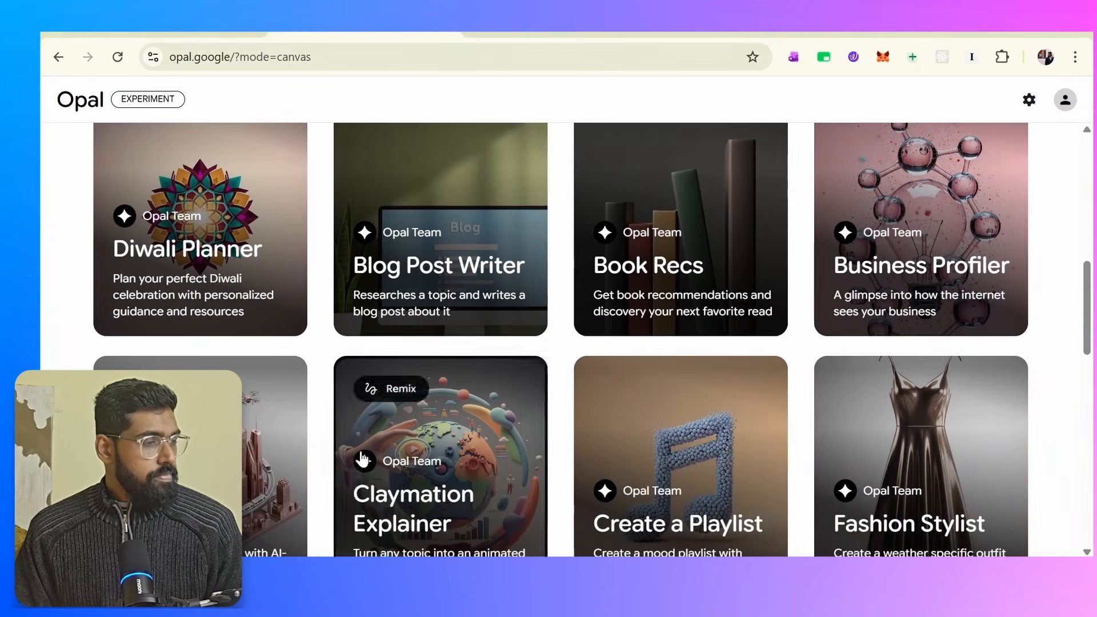
scroll(360, 458, "down", 4)
scroll(740, 400, "down", 4)
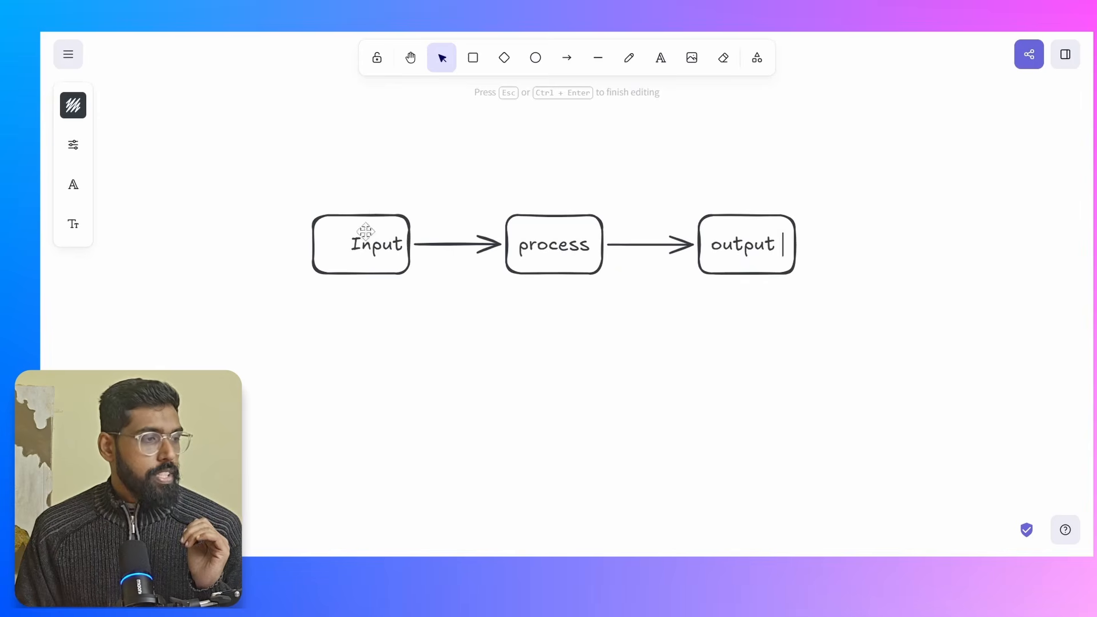
Switch to the Excalidraw whiteboard and select the Input, process and output boxes one after another
left_click(370, 255)
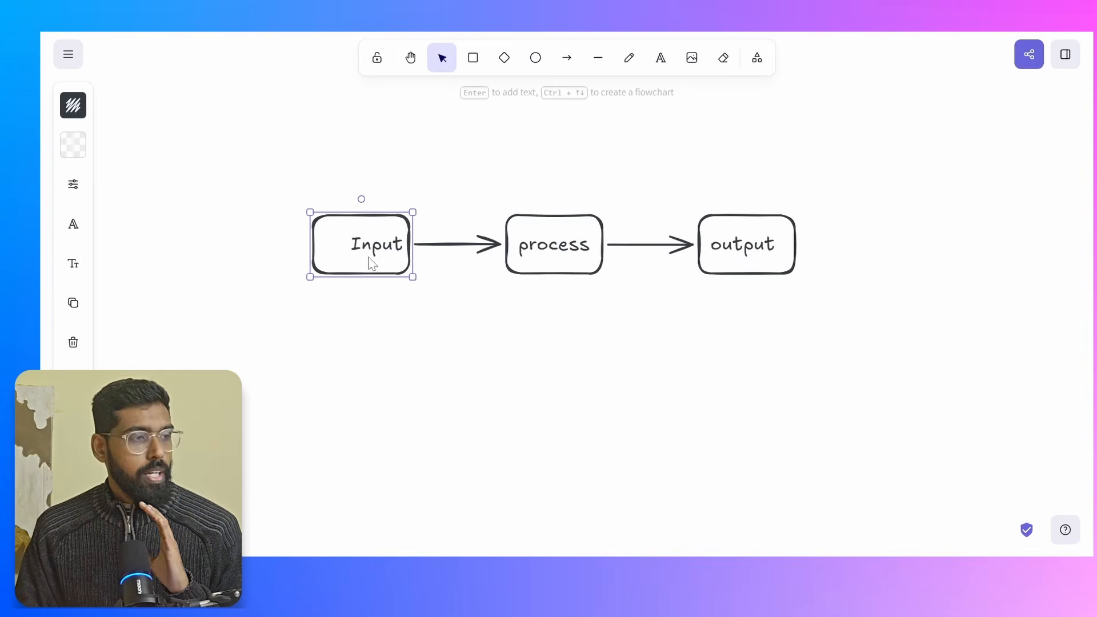
left_click(566, 234)
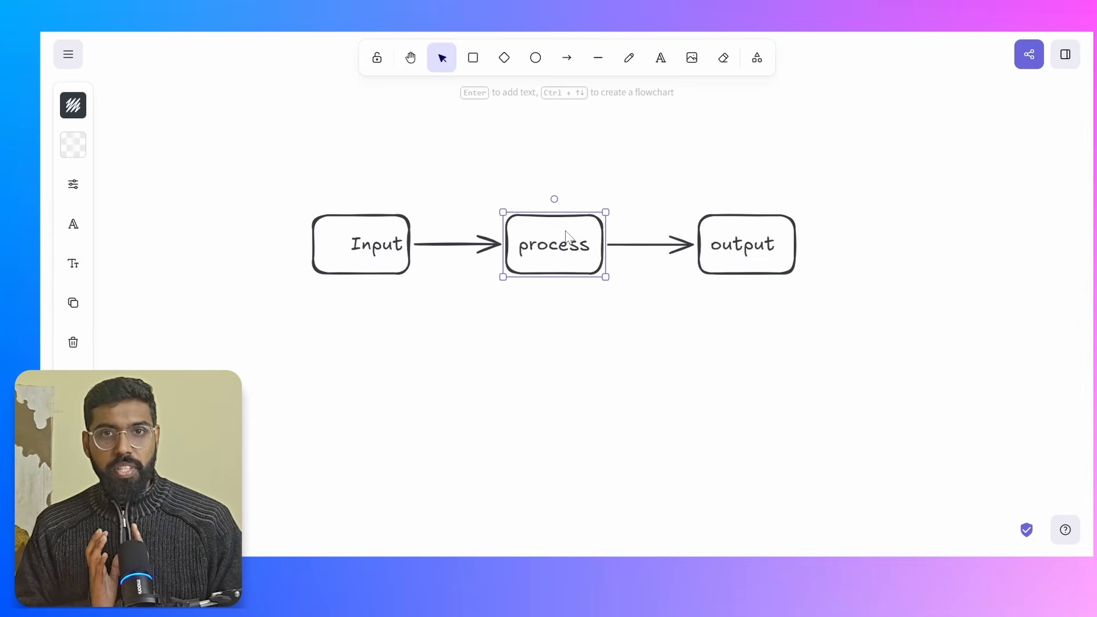
left_click(762, 219)
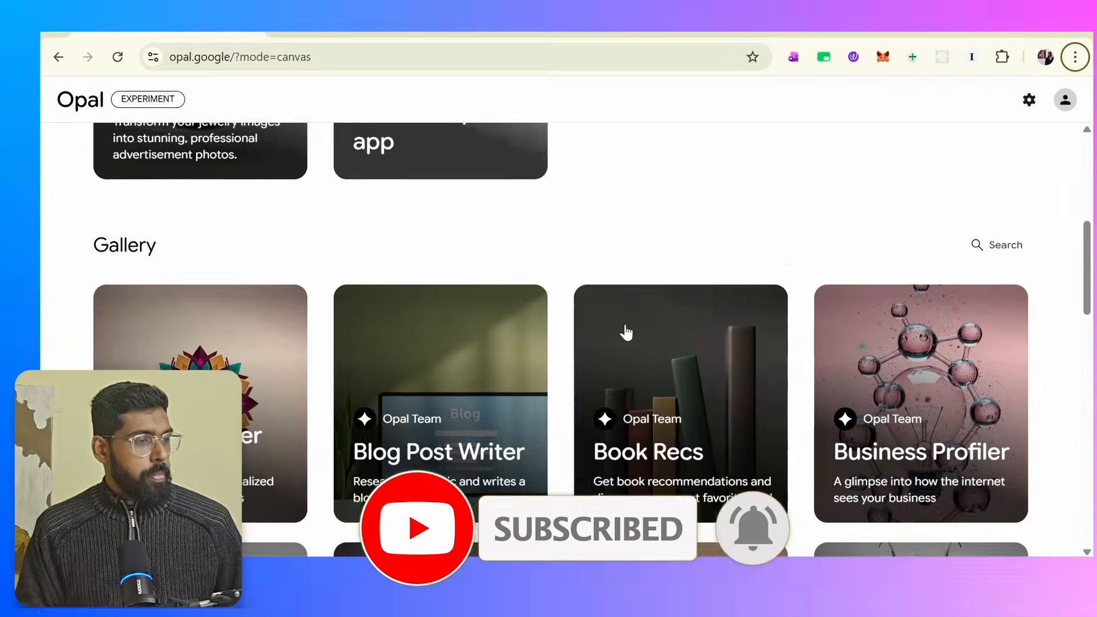
Switch back to Opal and open the Personal Podcaster app from the gallery
scroll(624, 331, "down", 10)
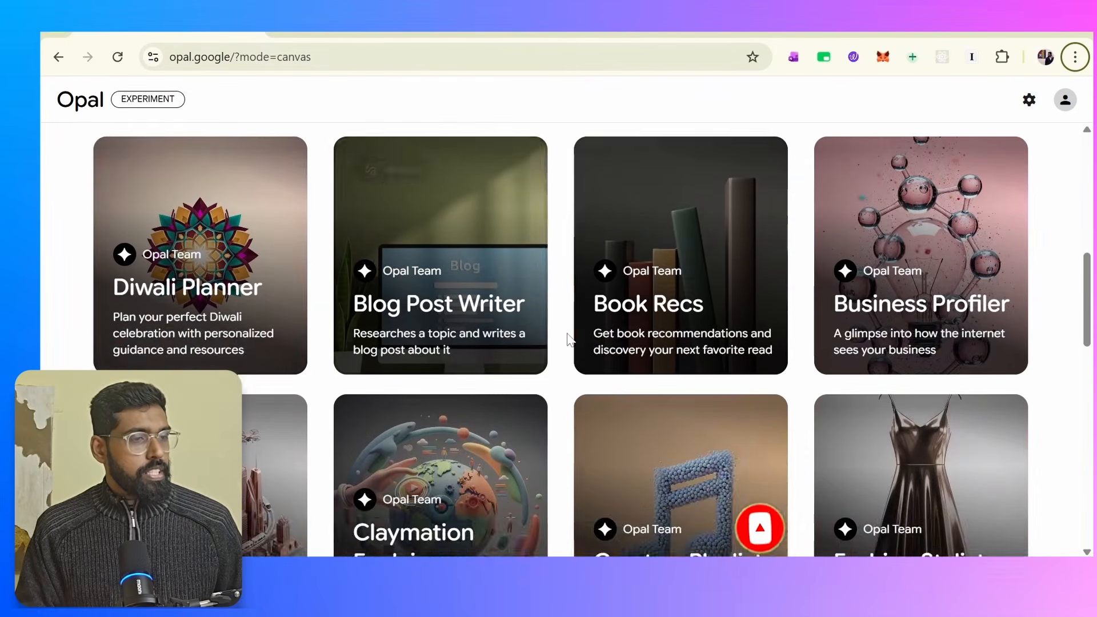
scroll(567, 333, "down", 5)
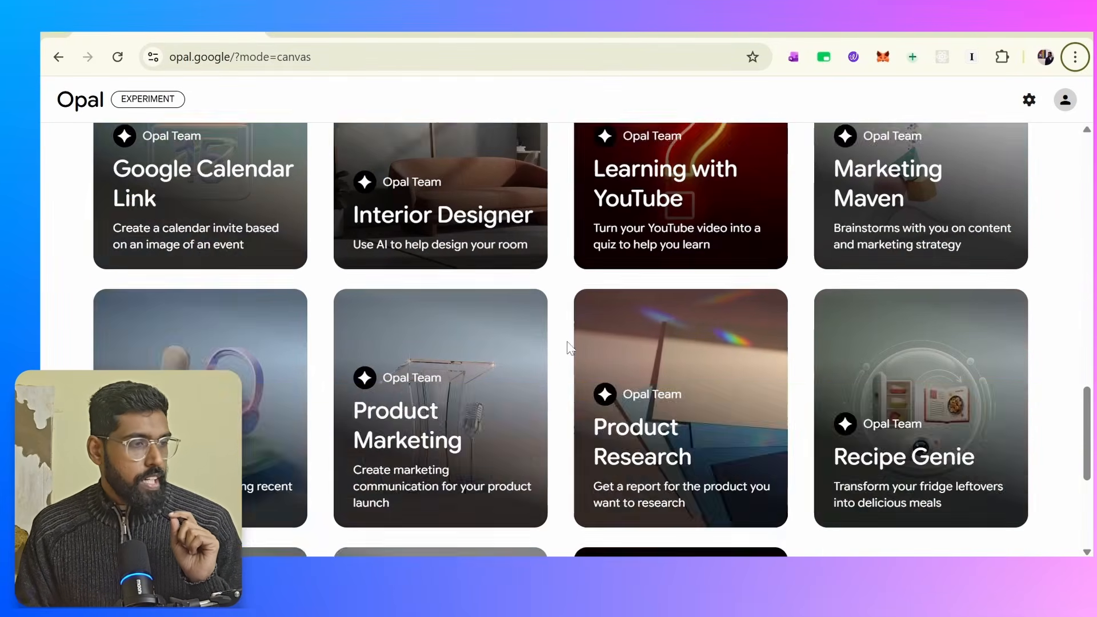
left_click(222, 283)
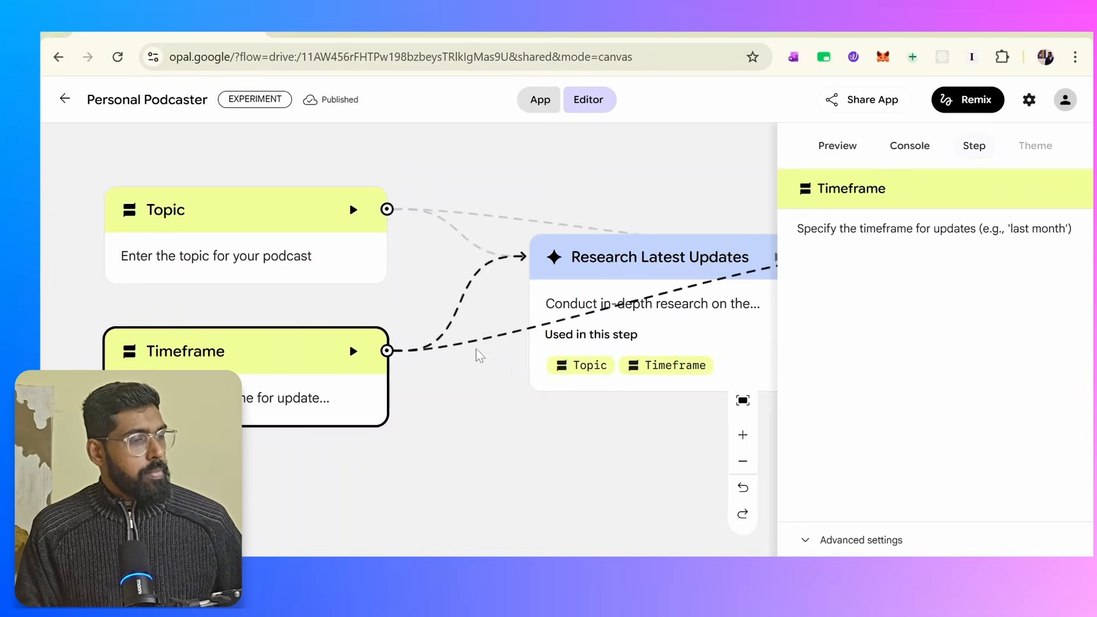
Examine the whole Personal Podcaster workflow and the details of its Topic, Timeframe and Research Latest Updates steps
scroll(505, 380, "down", 5)
scroll(571, 403, "right", 5)
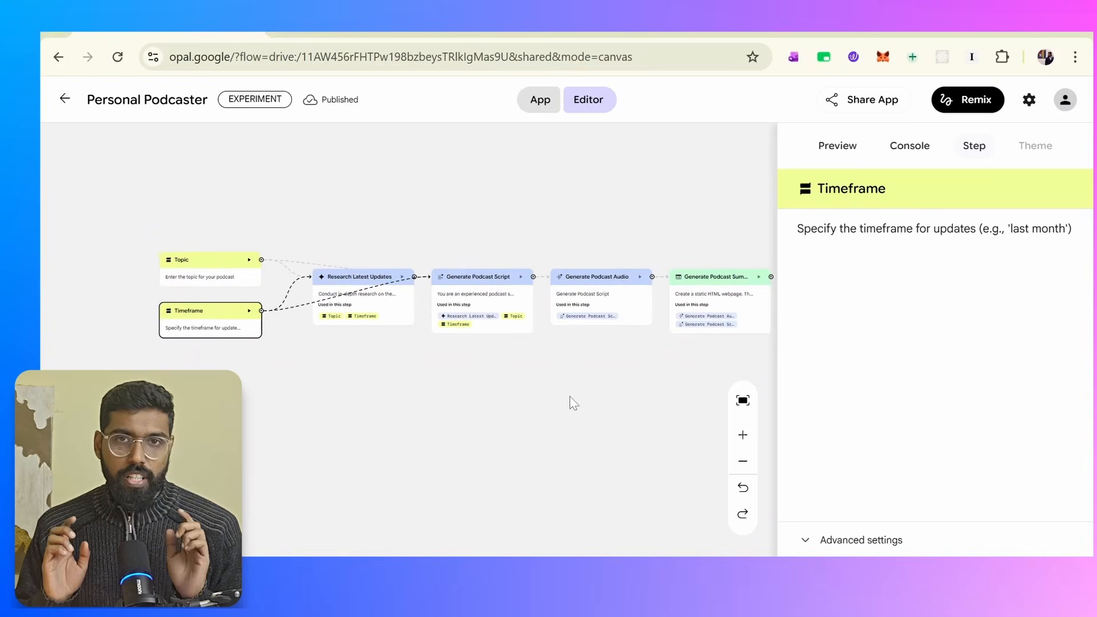
left_click(181, 273)
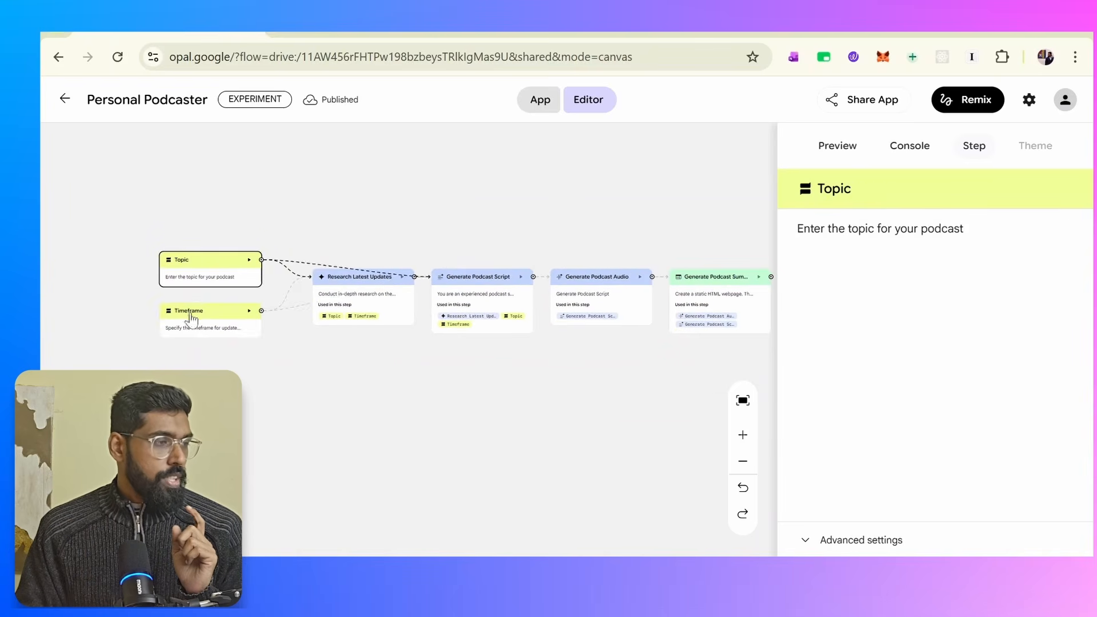
left_click(190, 325)
left_click(374, 314)
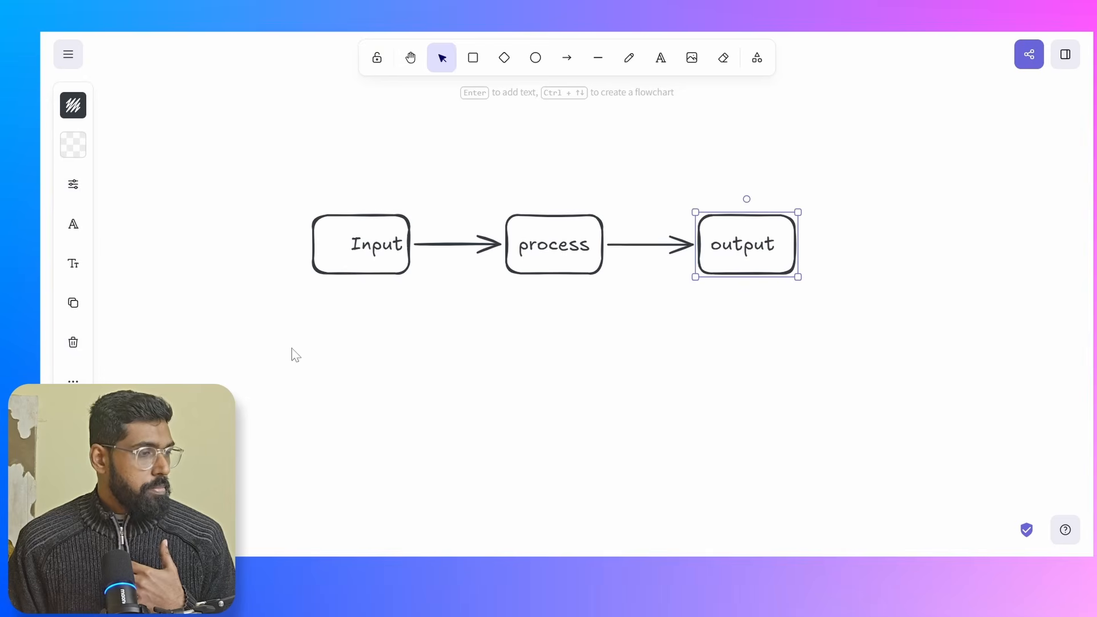
Switch to the Excalidraw whiteboard and paste the podcaster workflow screenshot beneath the Input, process and output boxes
left_click(290, 344)
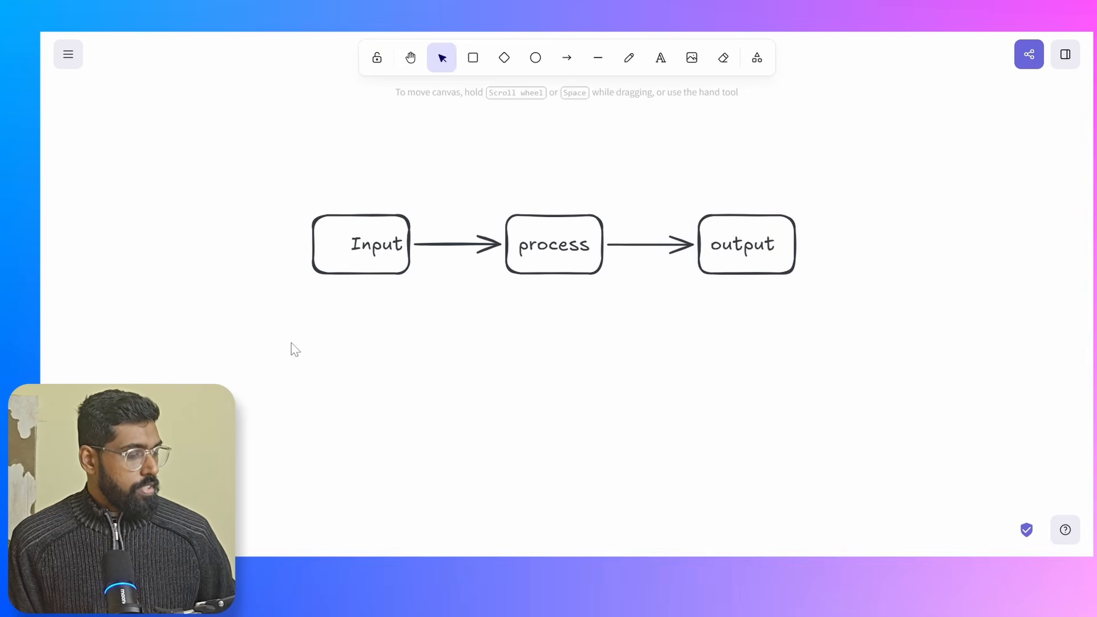
key("ctrl+v")
left_click_drag(240, 252, 674, 310)
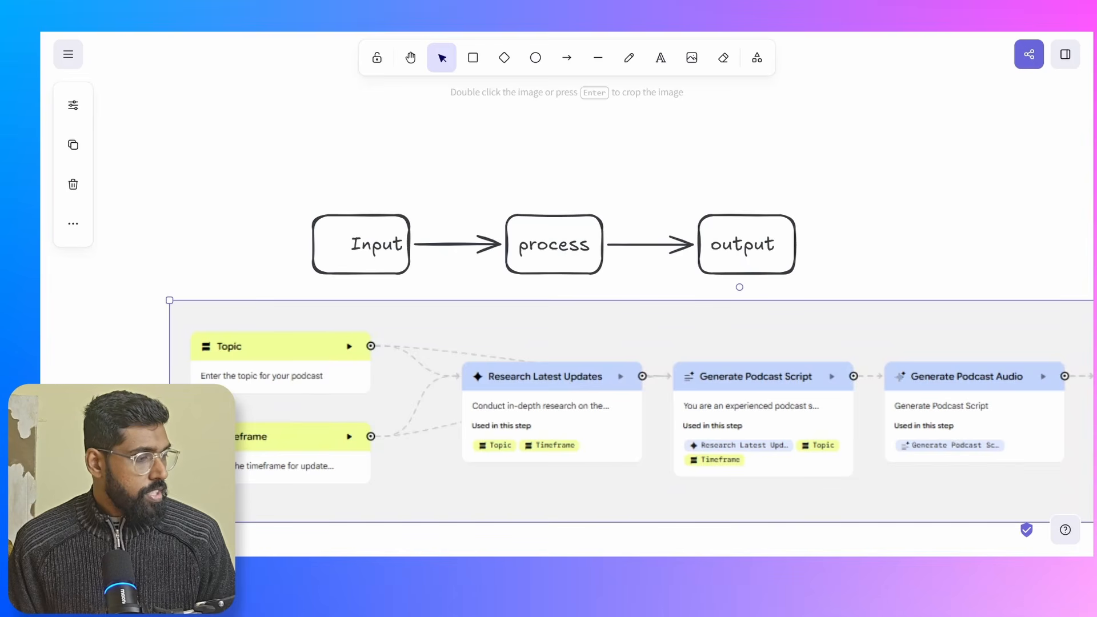
Outline the Topic and Timeframe steps with an orange rectangle and draw an orange arrow from it to the Input box
left_click(525, 95)
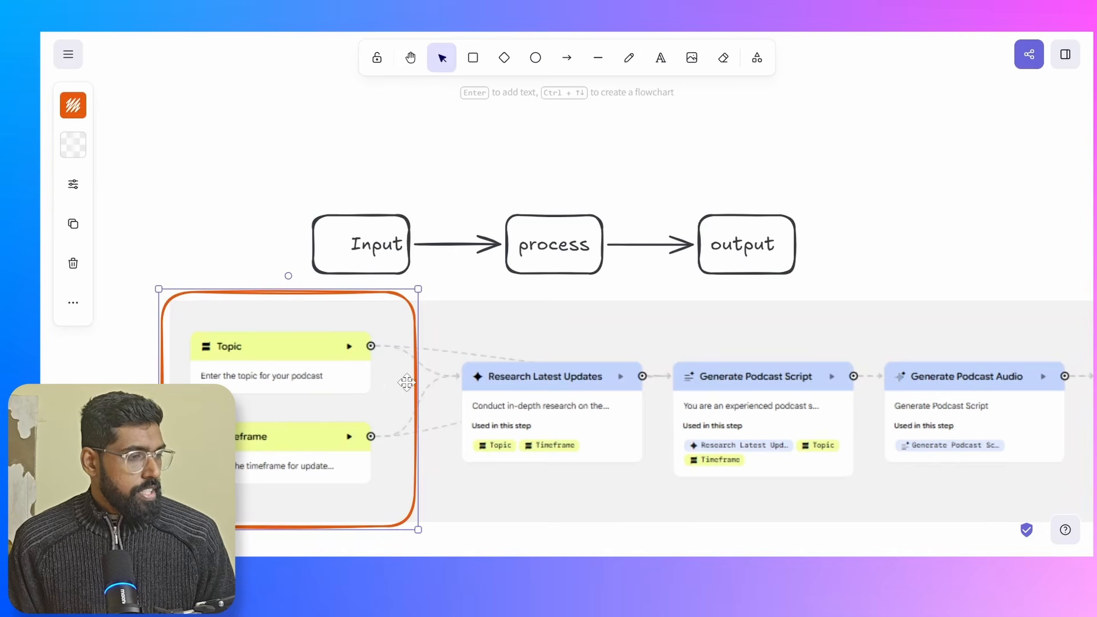
left_click(441, 58)
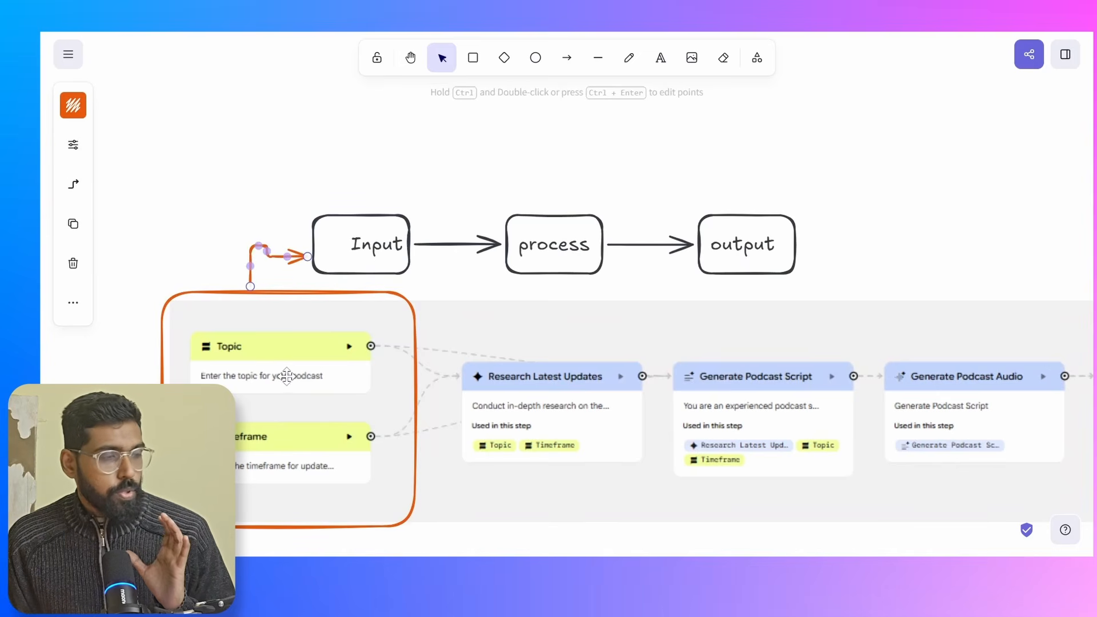
Outline the research, podcast script and podcast audio steps with one rectangle and draw an arrow from it to the process box
scroll(571, 394, "right", 1)
scroll(572, 394, "right", 5)
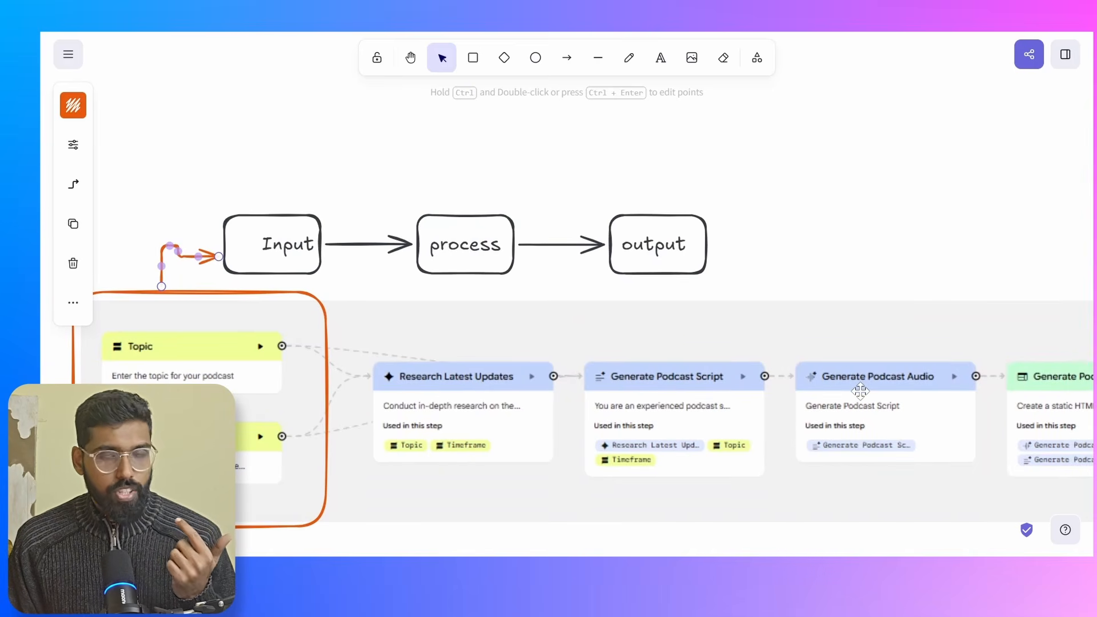
key("r")
left_click_drag(350, 324, 999, 502)
key("a")
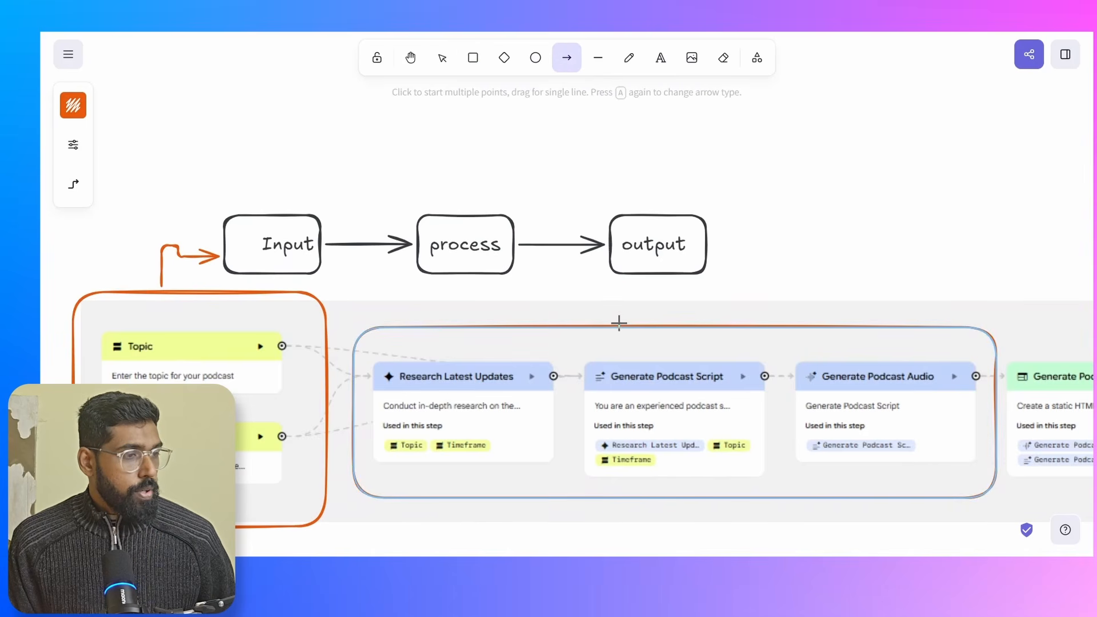
mouse_move(620, 322)
left_mouse_down()
mouse_move(651, 294)
mouse_move(508, 280)
left_mouse_up()
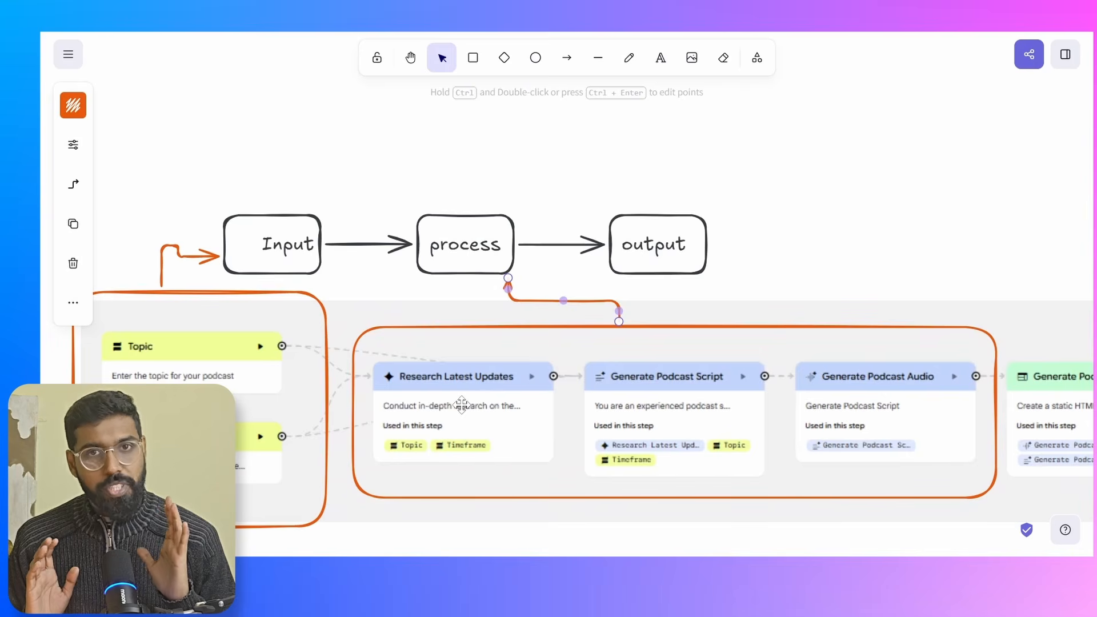
Outline the green podcast summary step with a rectangle and draw an arrow from it to the output box
scroll(590, 479, "right", 5)
key("r")
mouse_move(727, 331)
left_mouse_down()
mouse_move(960, 506)
mouse_move(921, 506)
left_mouse_up()
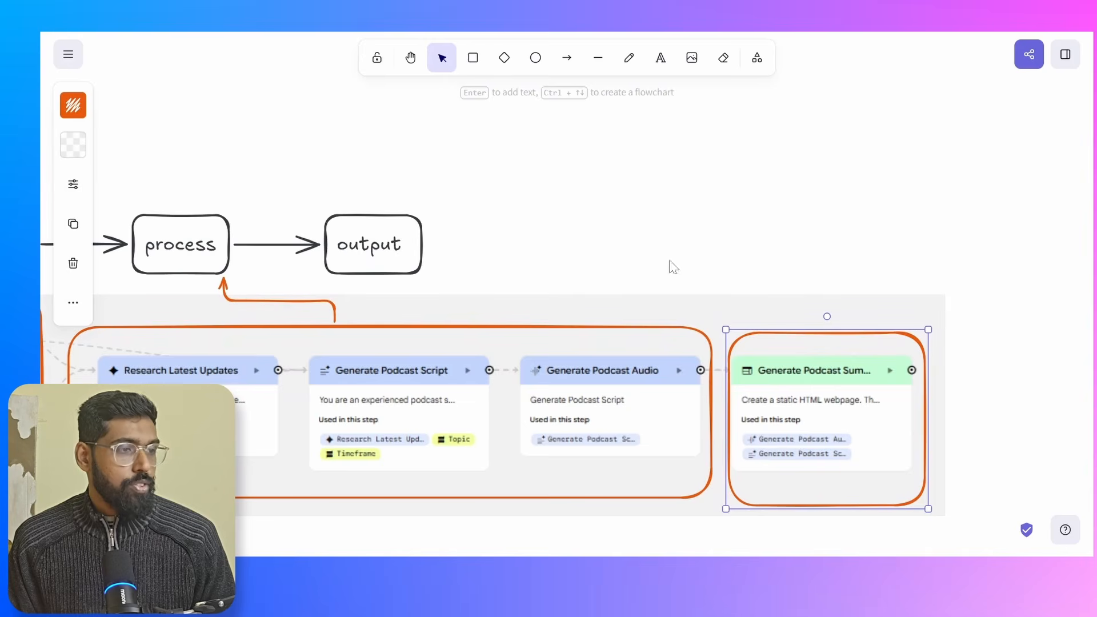
key("a")
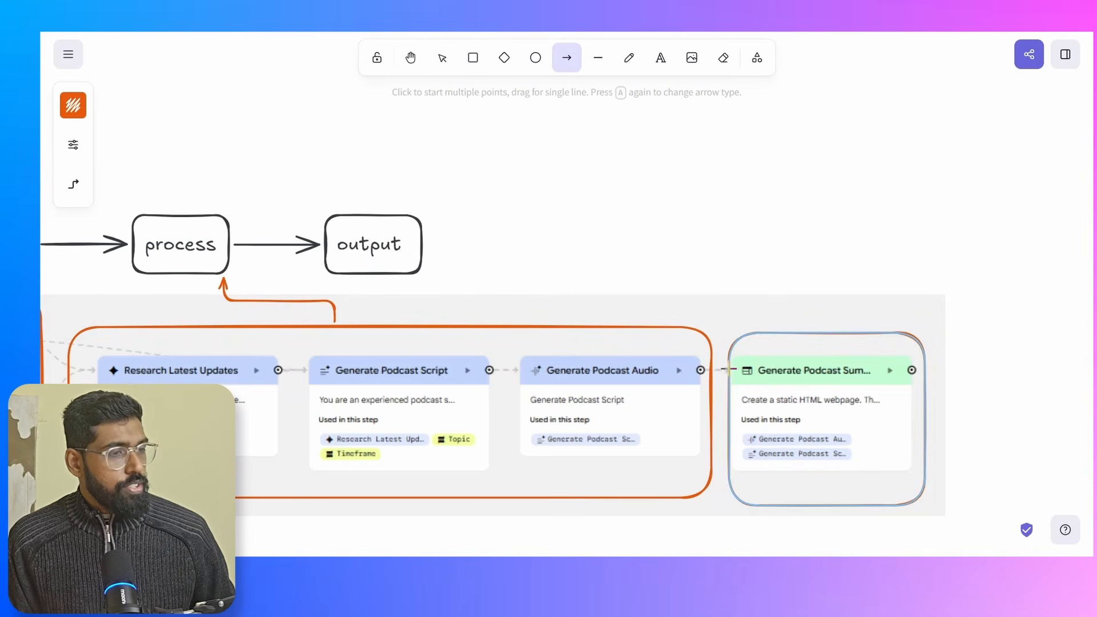
mouse_move(775, 331)
left_mouse_down()
mouse_move(764, 309)
mouse_move(412, 258)
left_mouse_up()
scroll(595, 235, "left", 7)
scroll(592, 239, "right", 3)
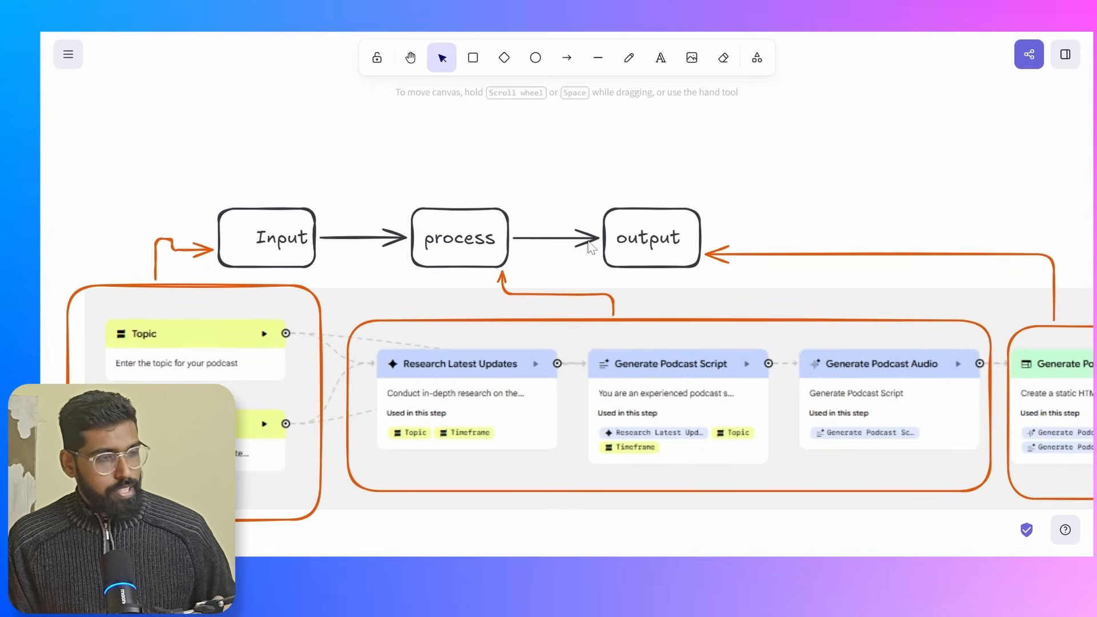
scroll(590, 247, "down", 3)
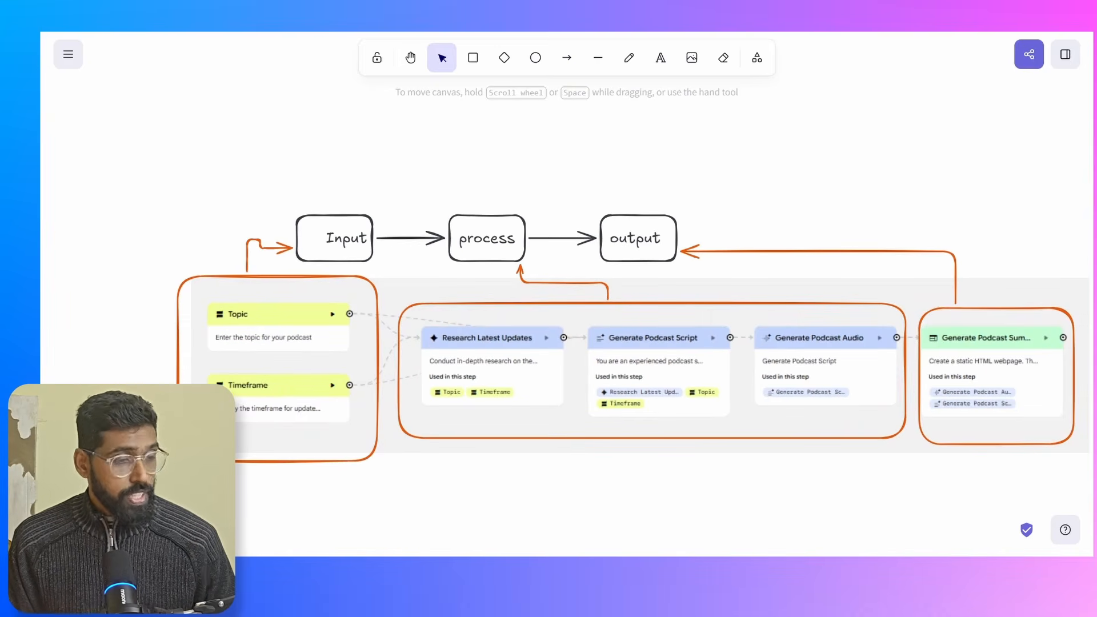
Switch to Opal and look over how the Topic and Timeframe inputs feed the Personal Podcaster's research and script steps
mouse_move(669, 571)
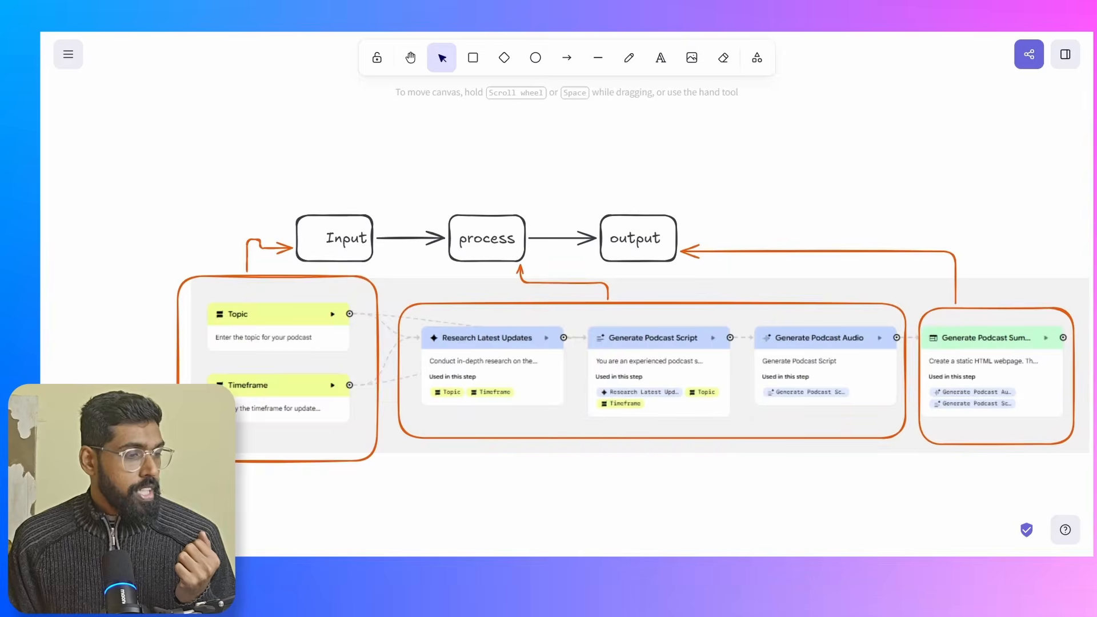
mouse_move(513, 572)
left_click(573, 517)
scroll(269, 321, "up", 4)
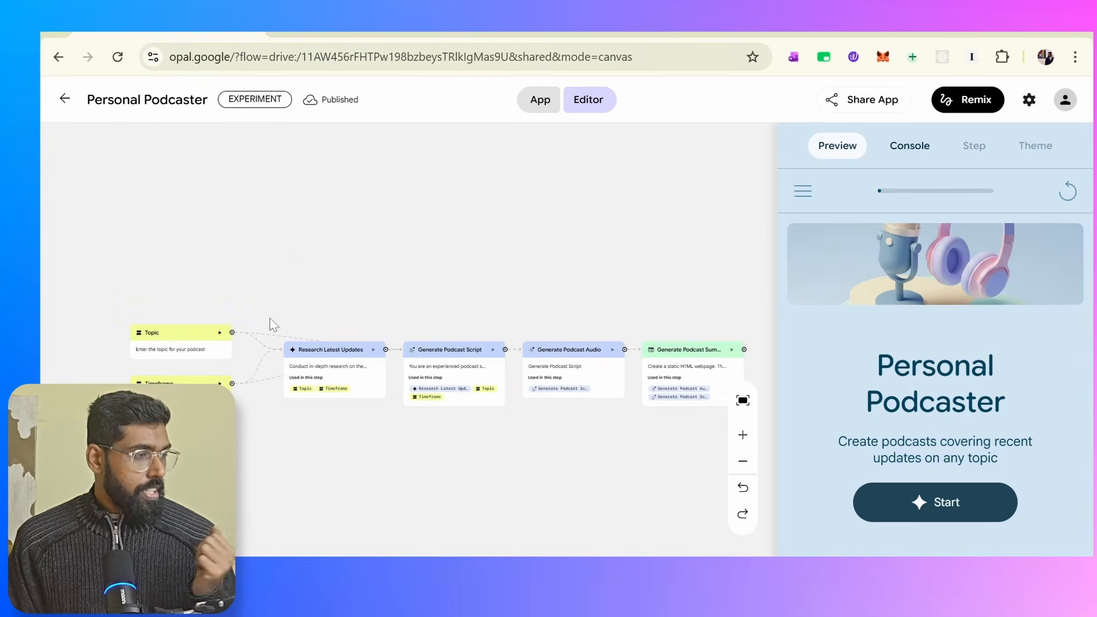
scroll(304, 268, "down", 2)
scroll(301, 270, "up", 3)
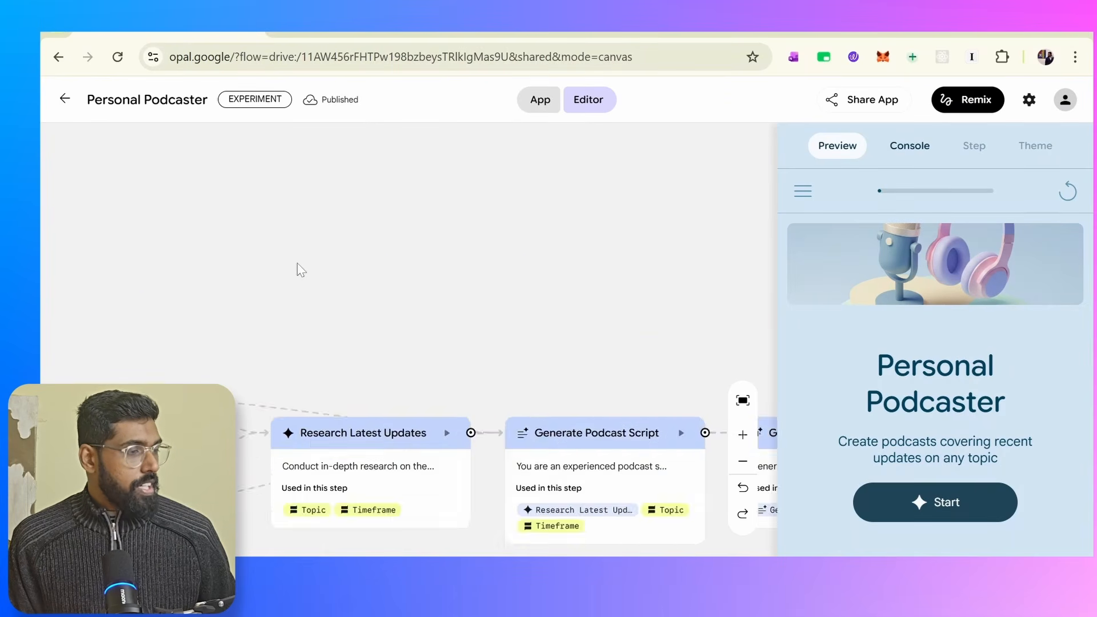
scroll(295, 272, "down", 4)
scroll(282, 276, "left", 3)
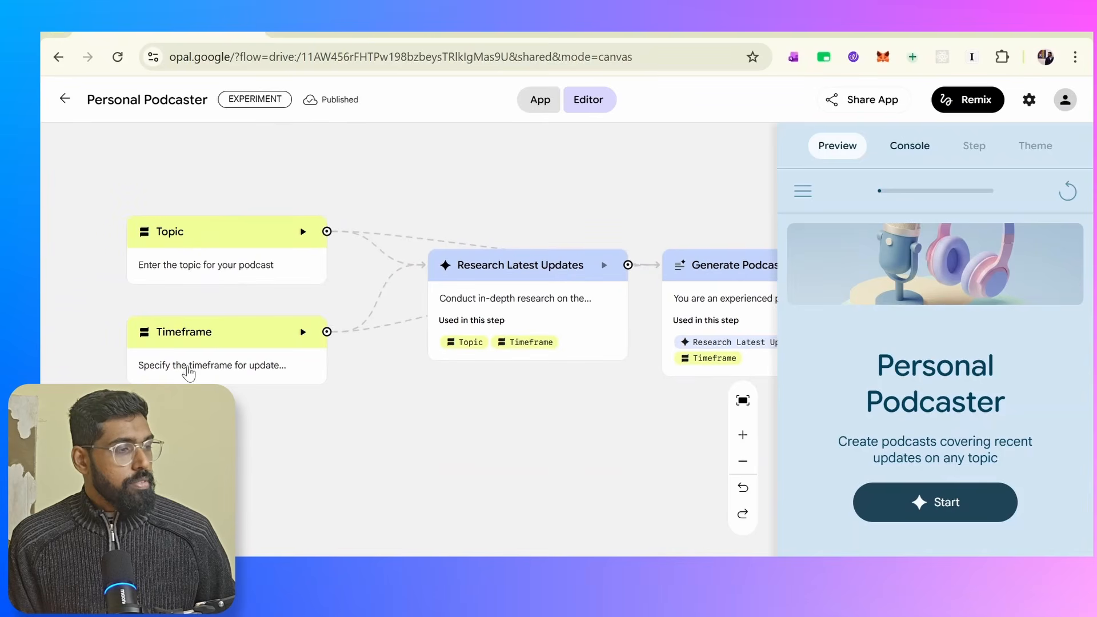
scroll(194, 371, "right", 3)
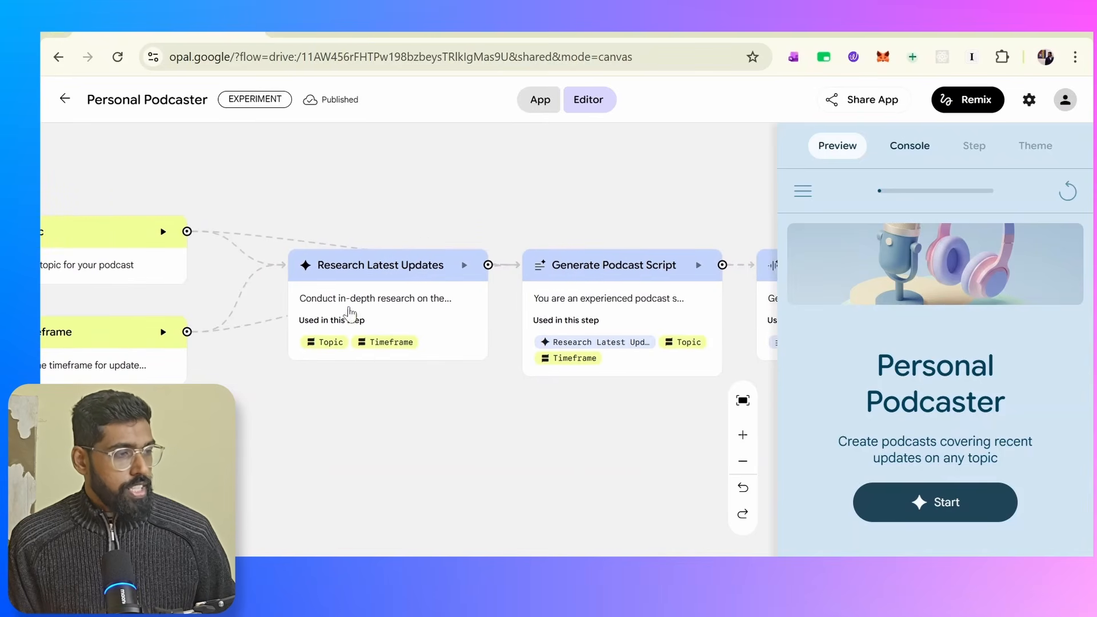
Examine the models and prompts of the Research Latest Updates, Generate Podcast Script and Generate Podcast Audio steps
left_click(334, 349)
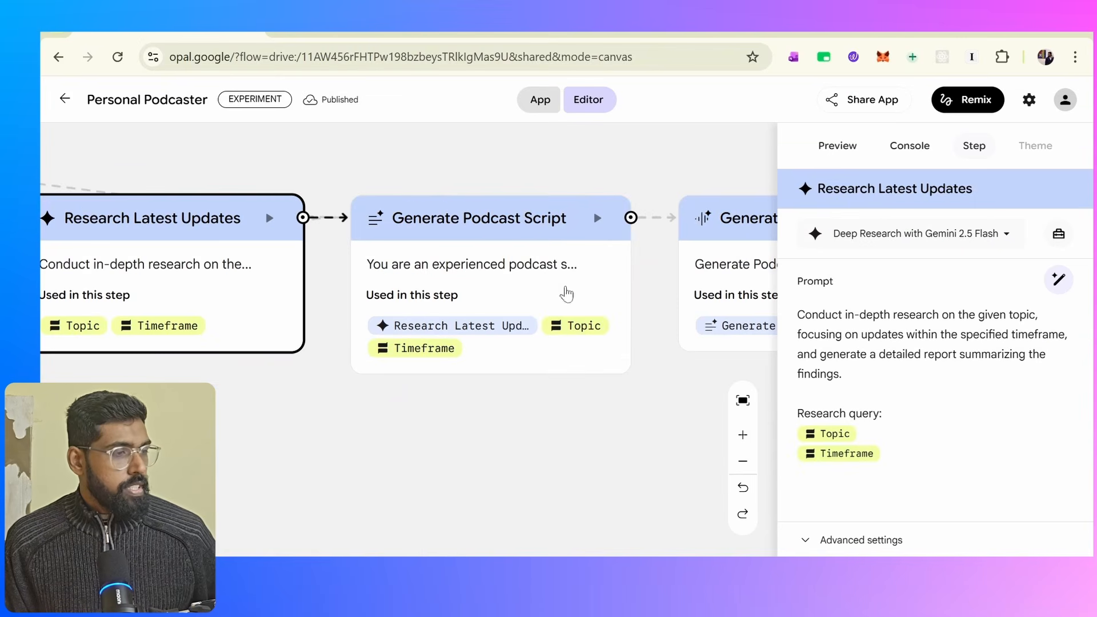
left_click(535, 233)
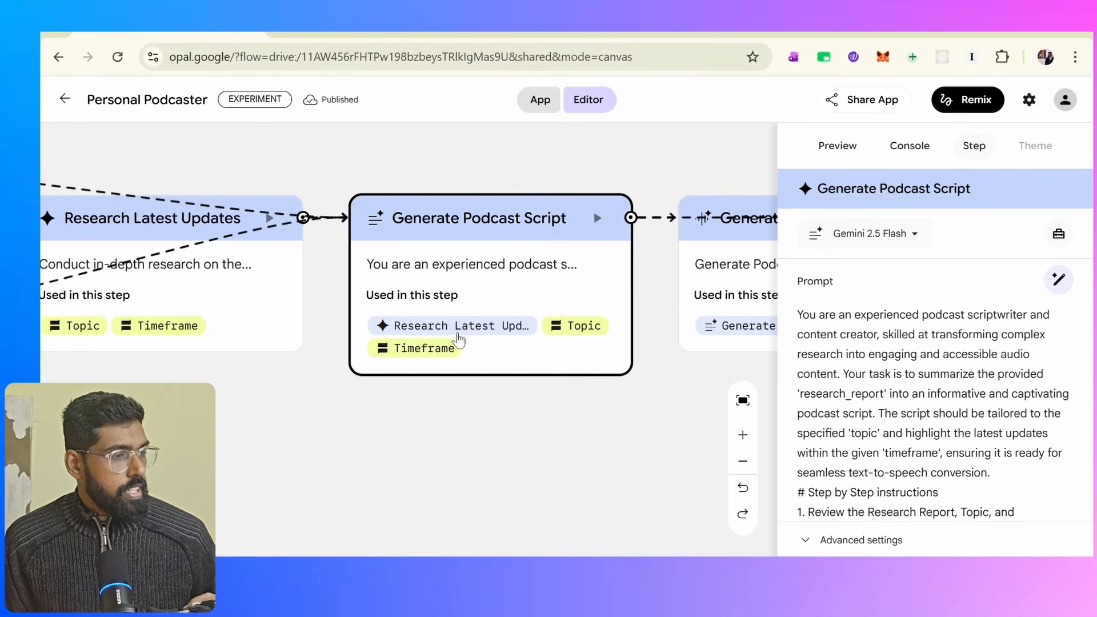
scroll(938, 331, "down", 4)
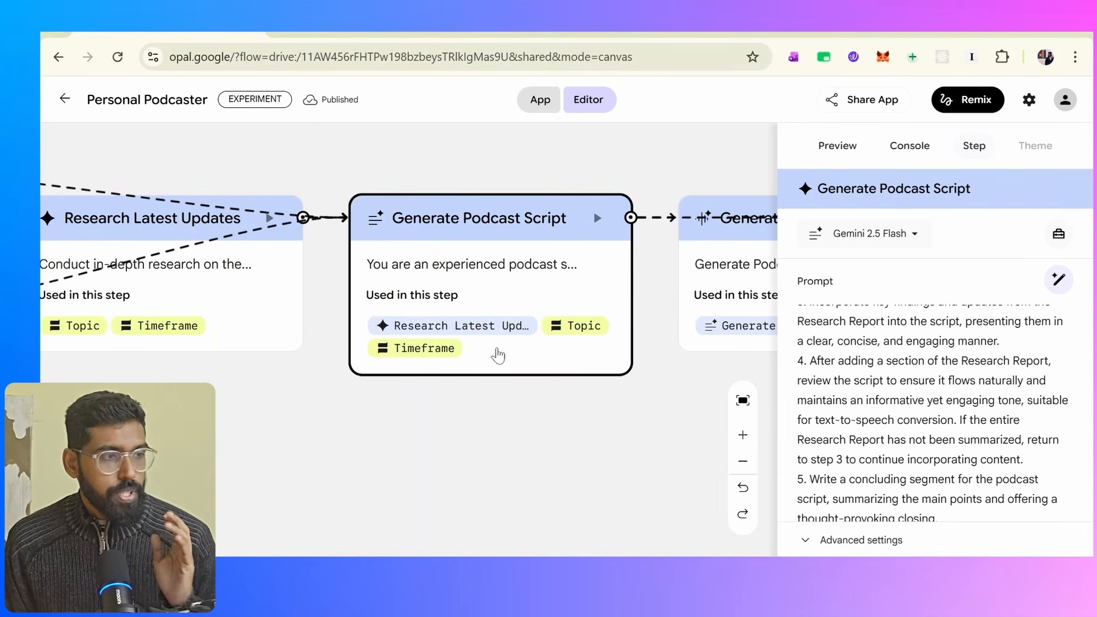
scroll(591, 304, "right", 5)
left_click(590, 307)
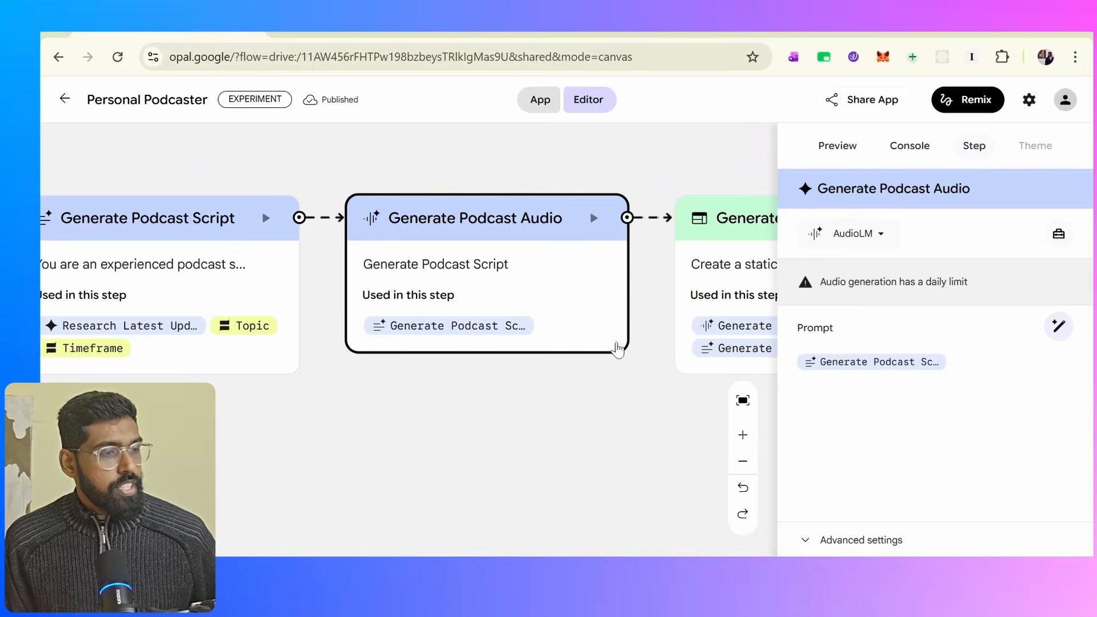
Open the Generate Podcast Summary Webpage step and examine its output format and prompt
scroll(614, 344, "right", 3)
left_click(652, 257)
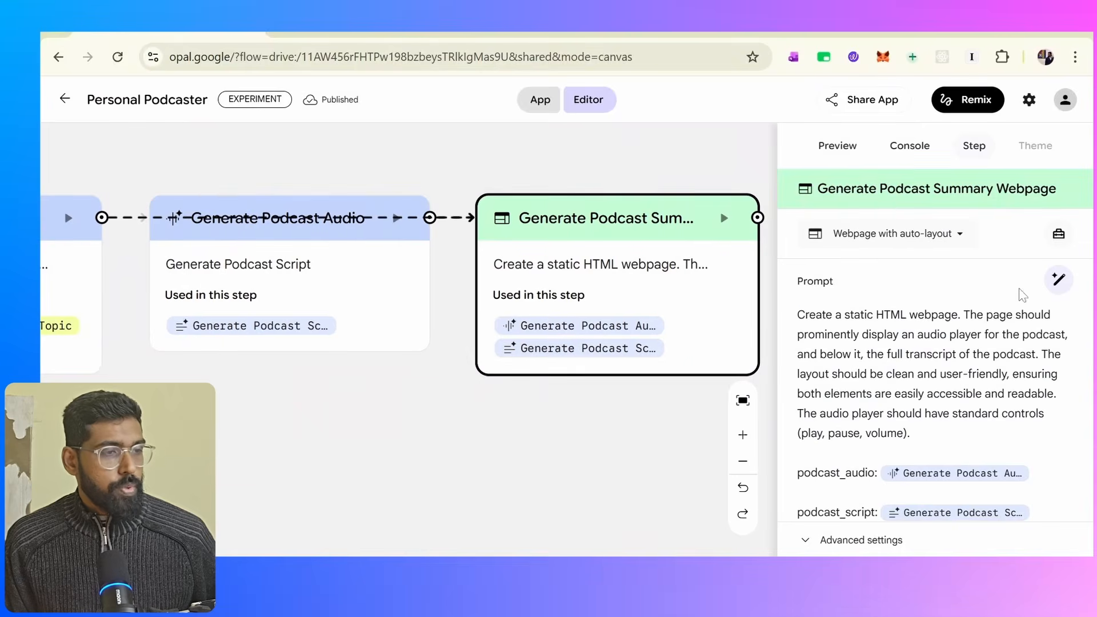
Run the Personal Podcaster preview with the topic "rise in the gold price" and the timeframe "last 3 months"
left_click(839, 148)
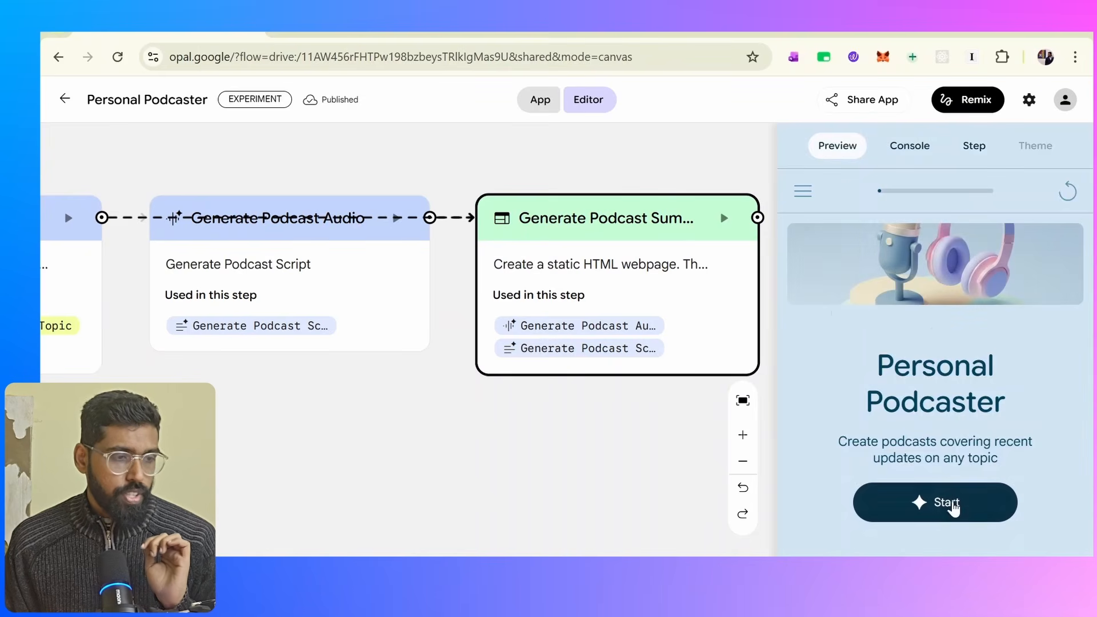
left_click(949, 504)
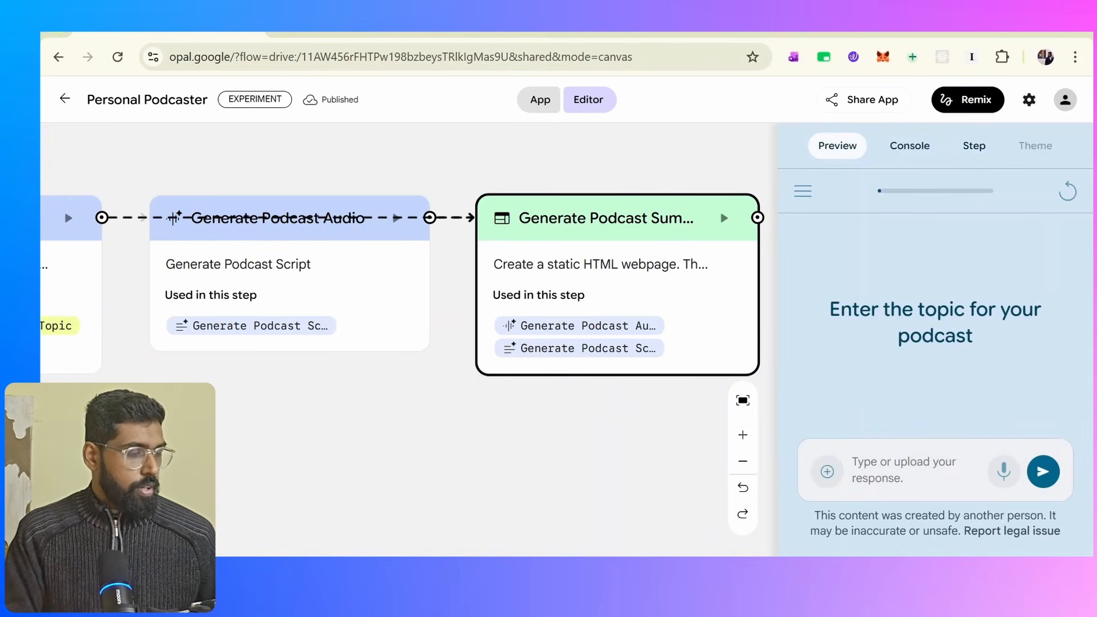
type("rise in the gold ")
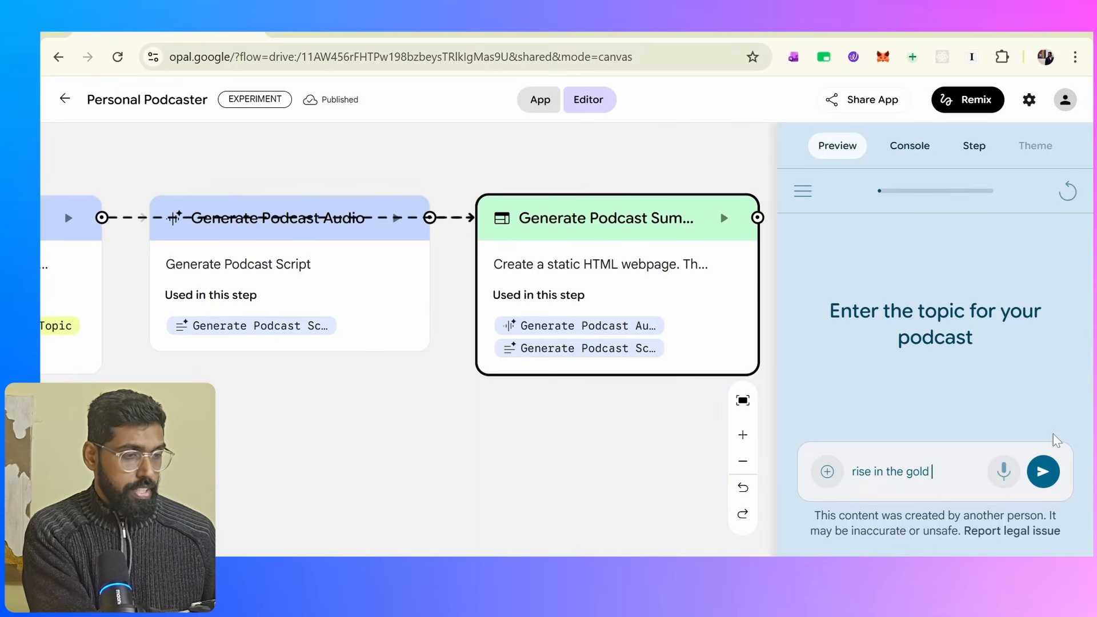
type("price")
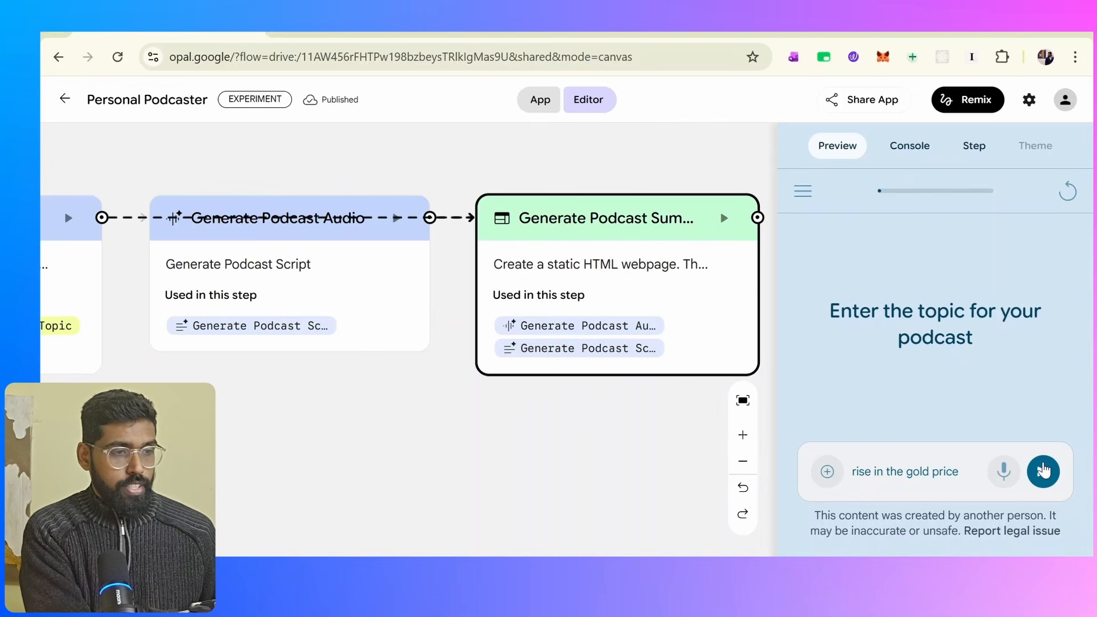
left_click(1043, 472)
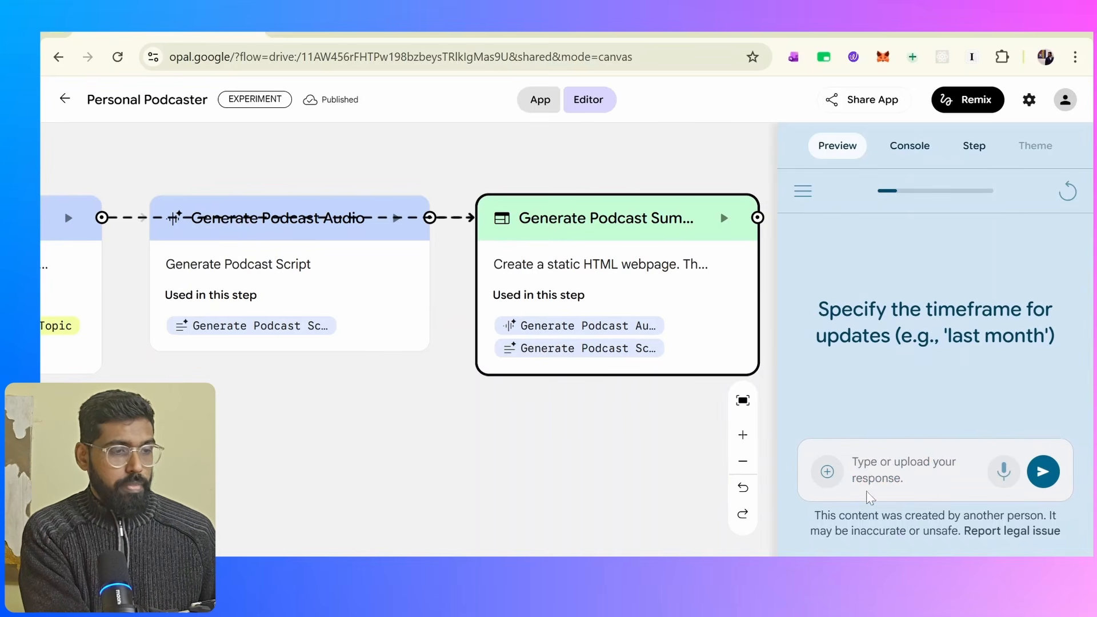
type("last 3 months")
left_click(1050, 477)
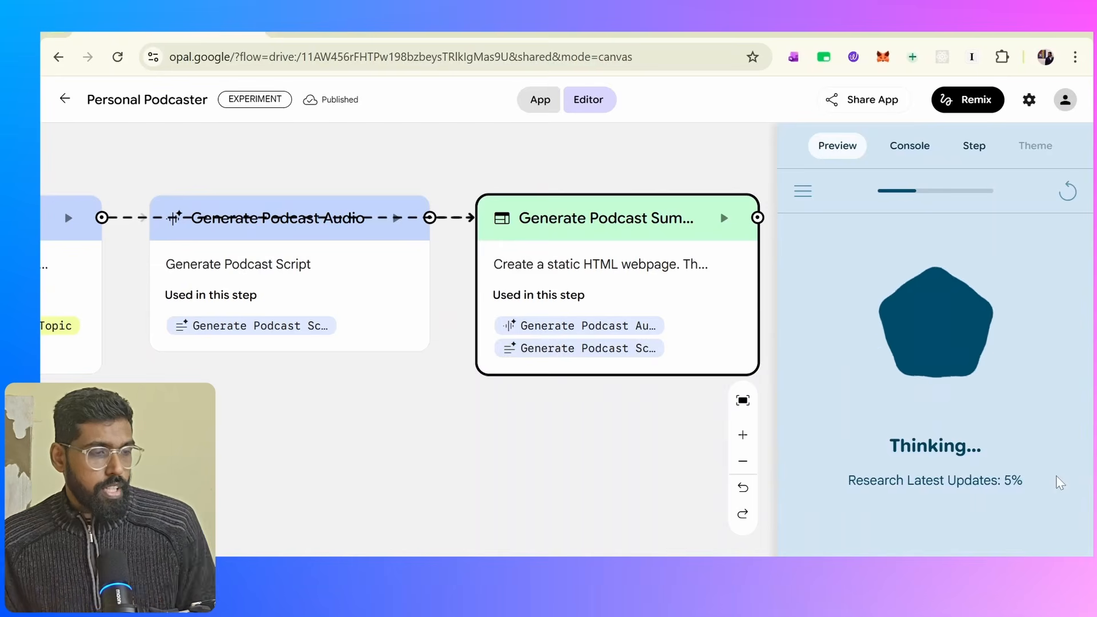
Follow the podcast run in the console, checking the inputs, model calls and generated script of each workflow step
left_click(973, 147)
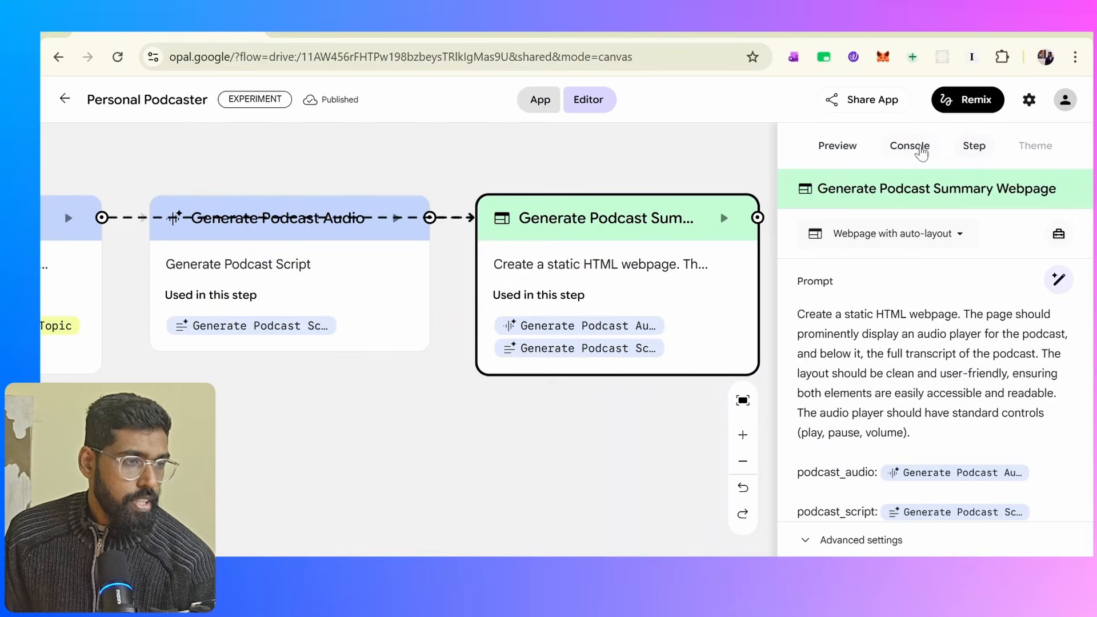
left_click(915, 146)
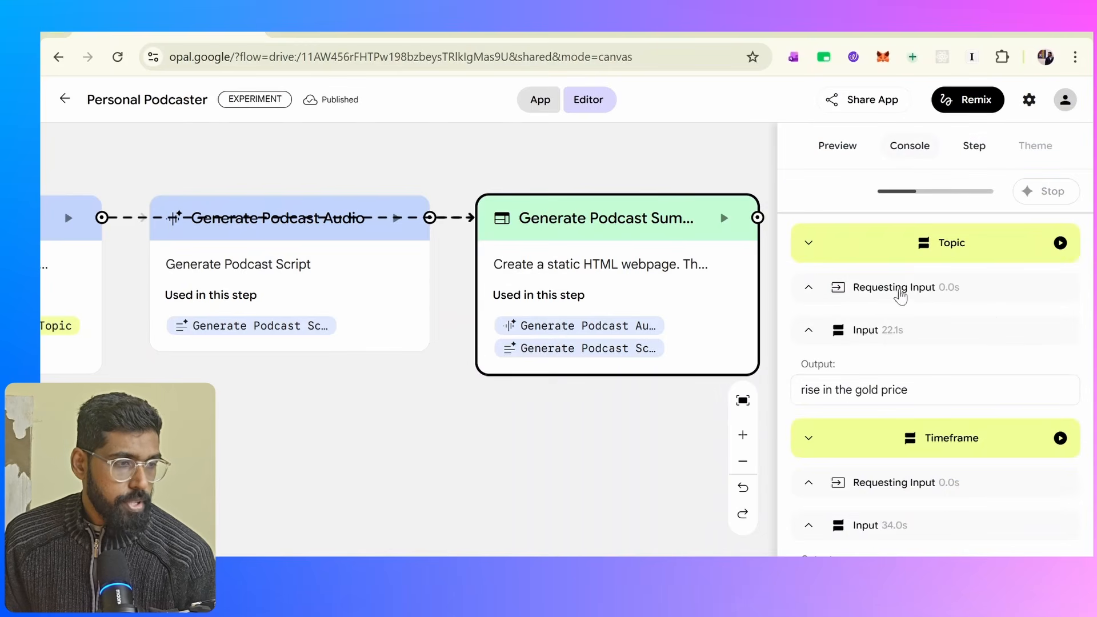
scroll(931, 360, "down", 3)
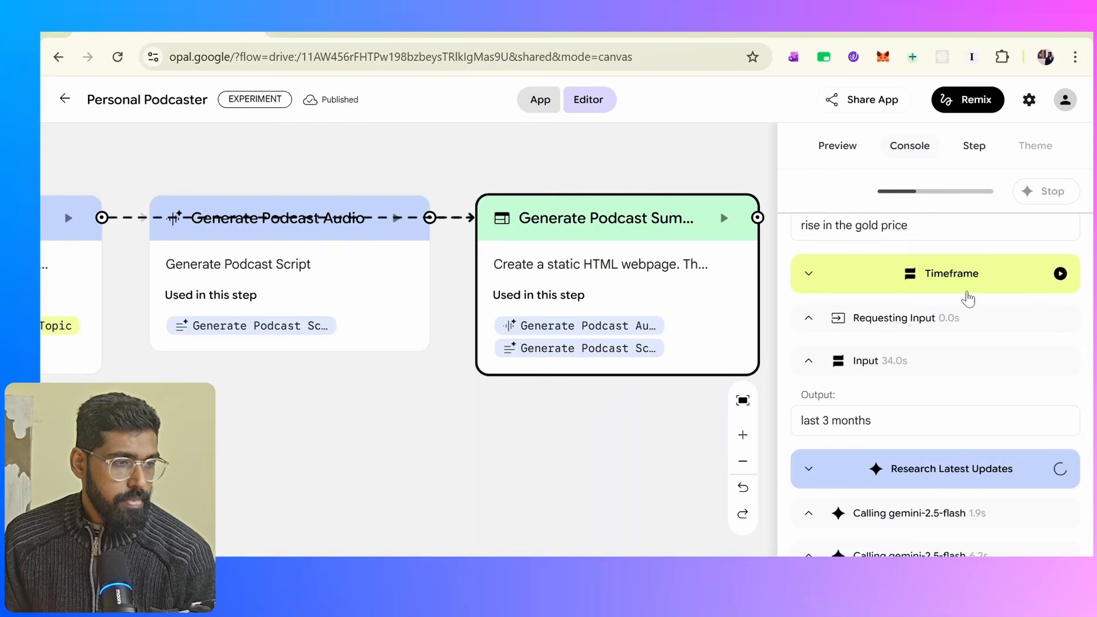
scroll(966, 365, "down", 3)
scroll(943, 366, "down", 1)
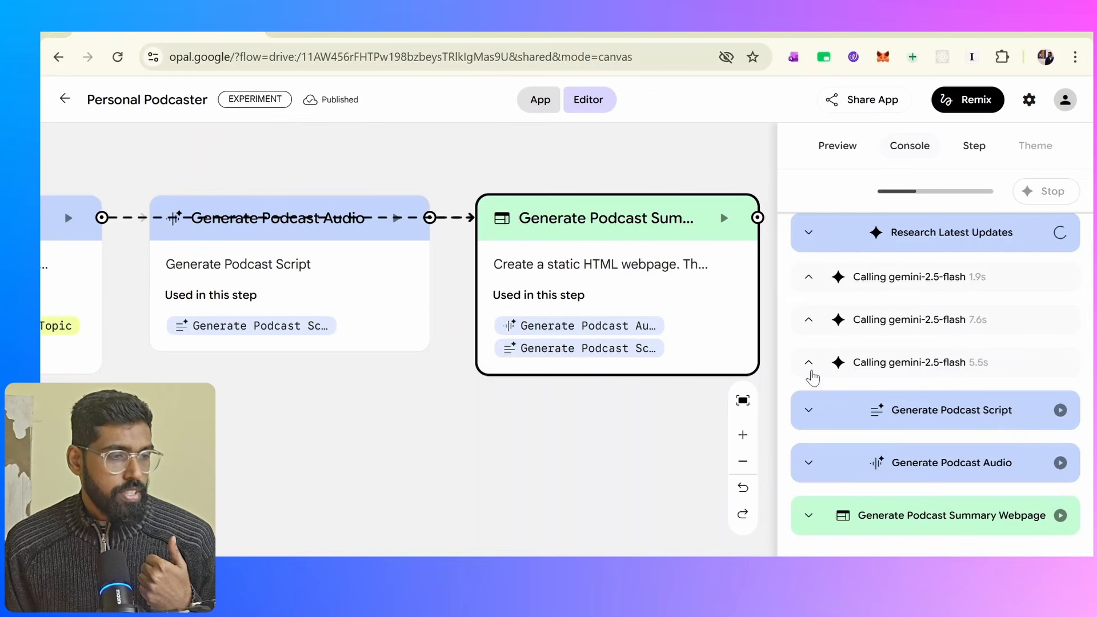
left_click(809, 364)
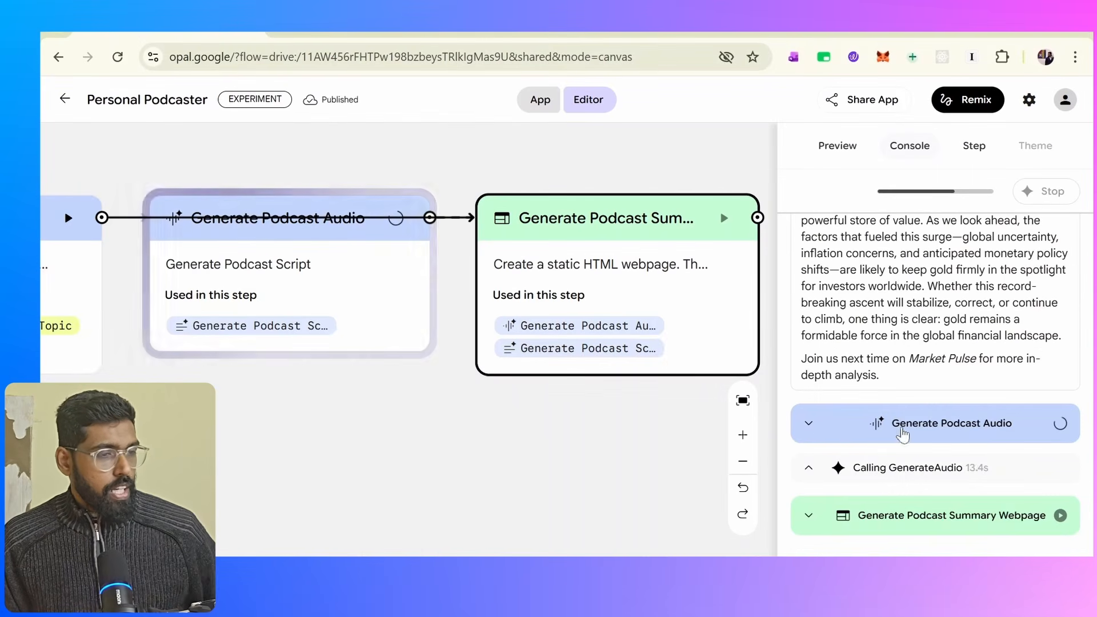
left_click(902, 437)
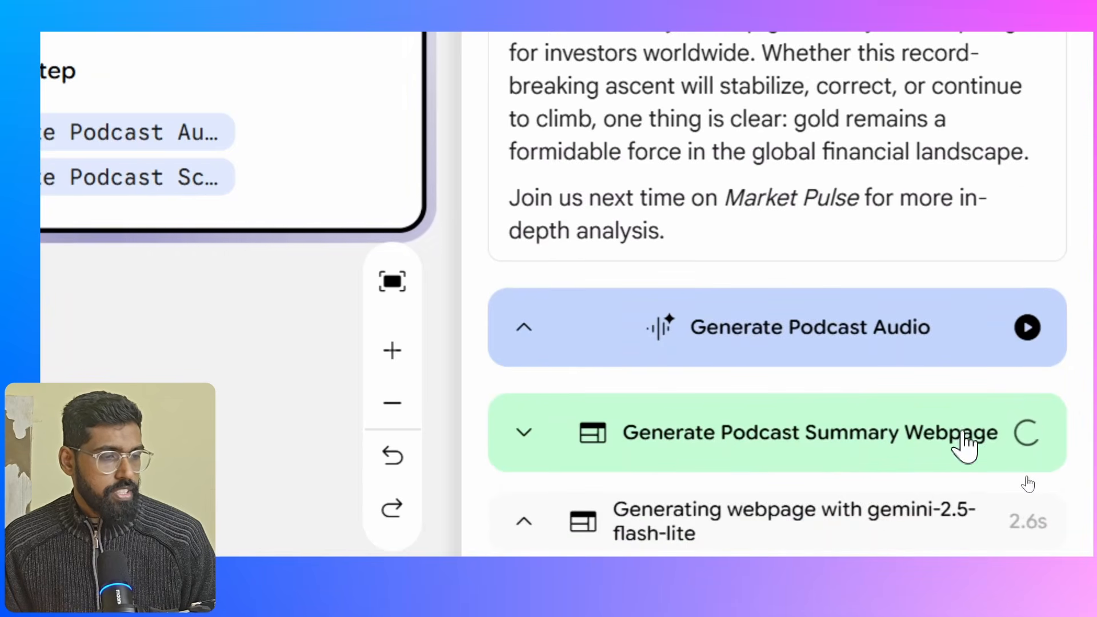
scroll(889, 412, "up", 5)
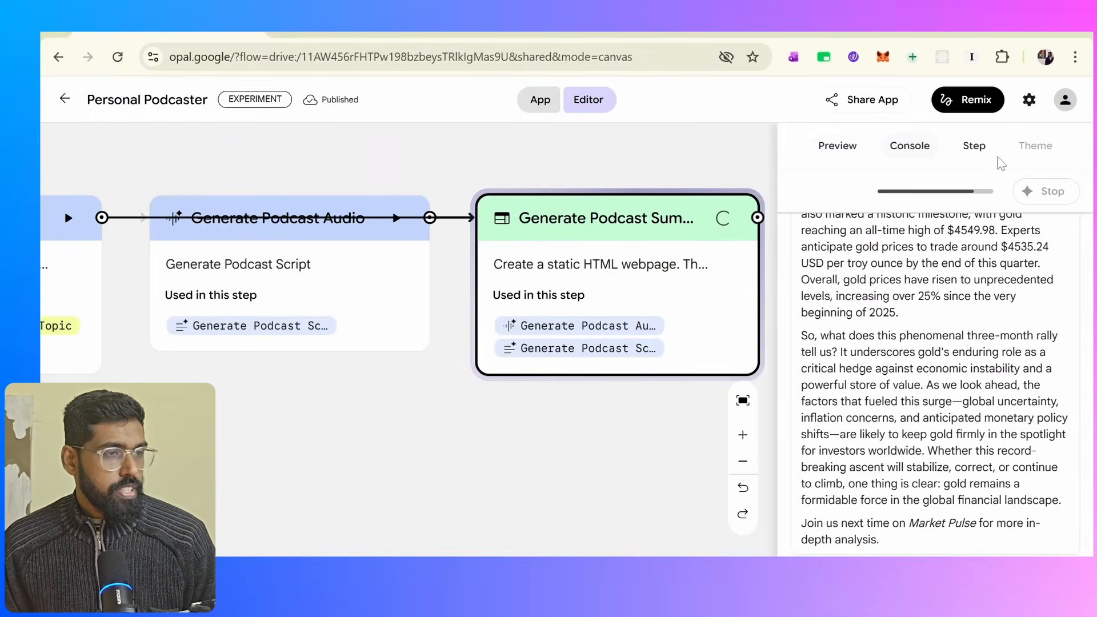
Review the generated podcast webpage in the preview, reading its transcript and playing the episode audio
scroll(925, 384, "down", 5)
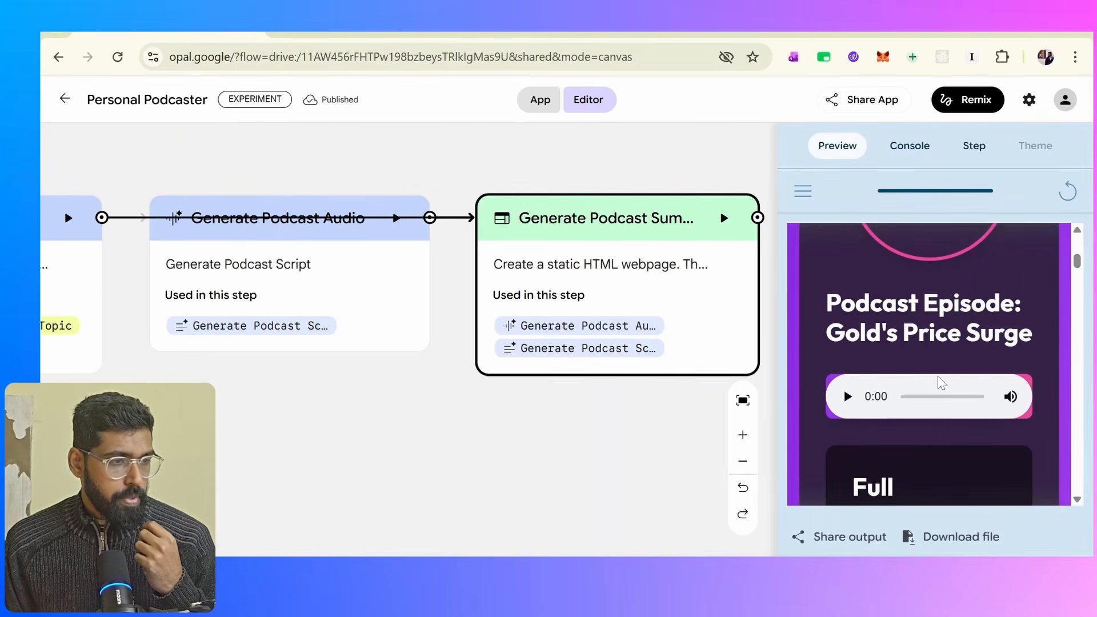
scroll(942, 383, "down", 5)
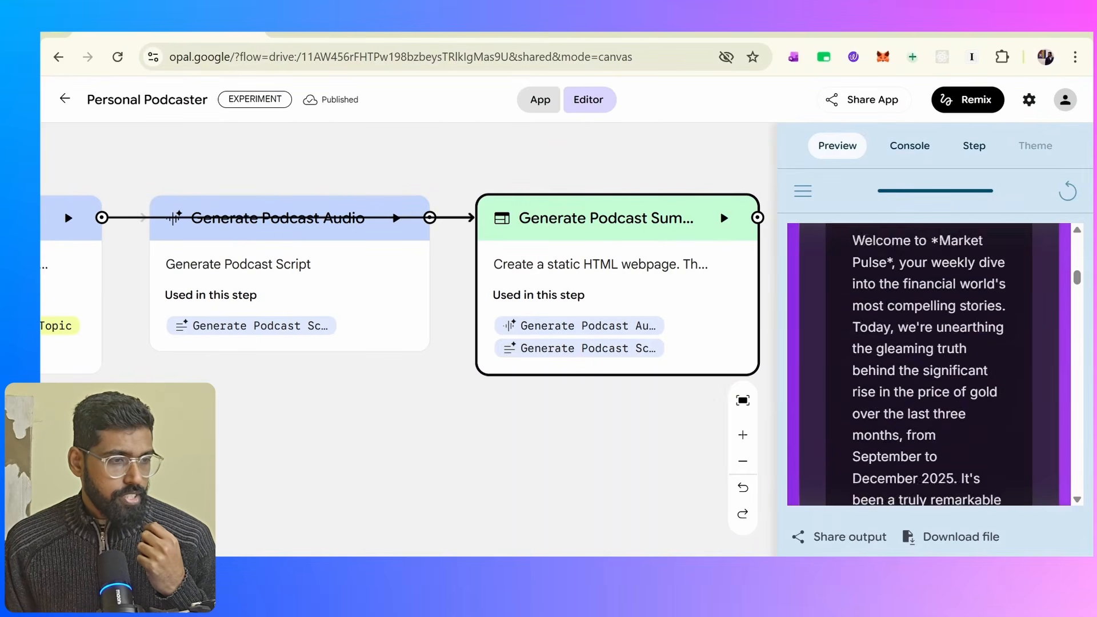
scroll(926, 365, "up", 5)
left_click(841, 314)
scroll(900, 395, "up", 1)
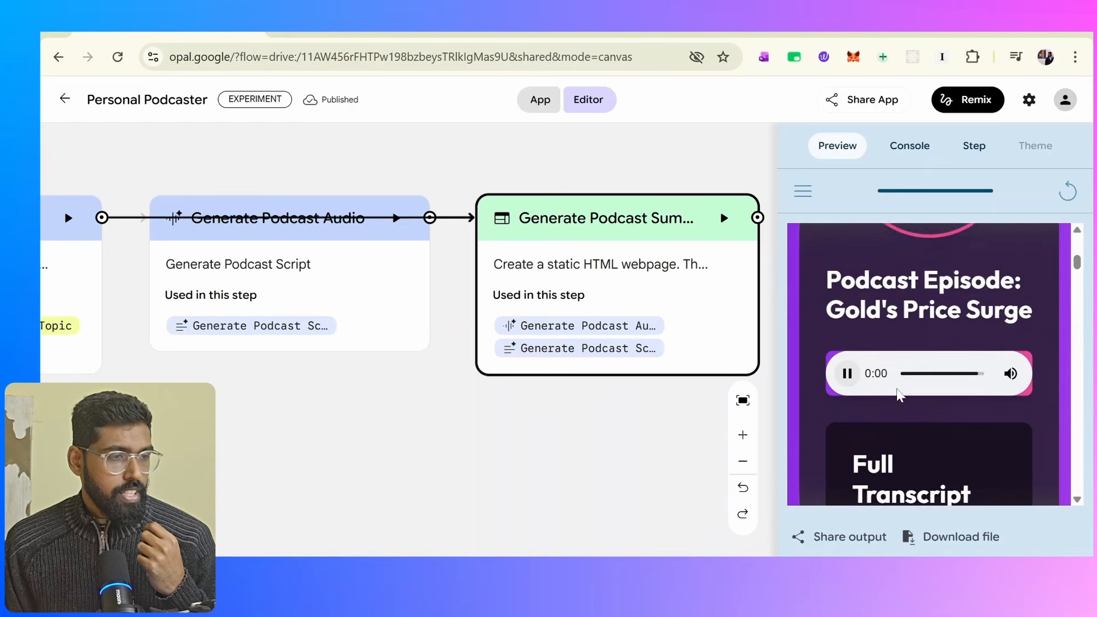
scroll(900, 400, "up", 2)
scroll(905, 423, "down", 2)
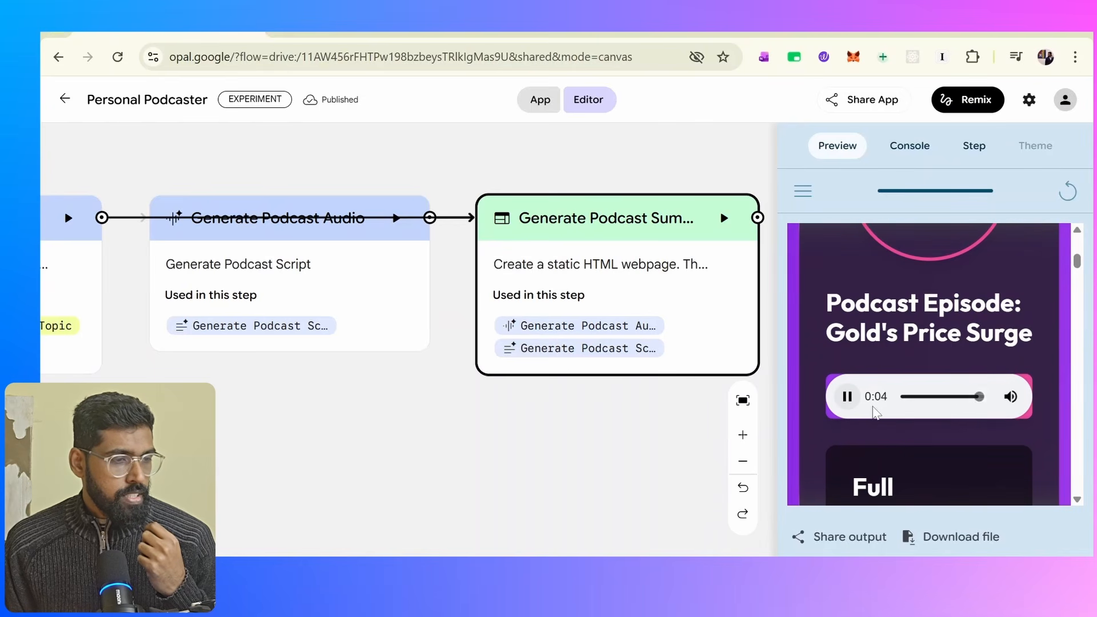
scroll(891, 423, "down", 10)
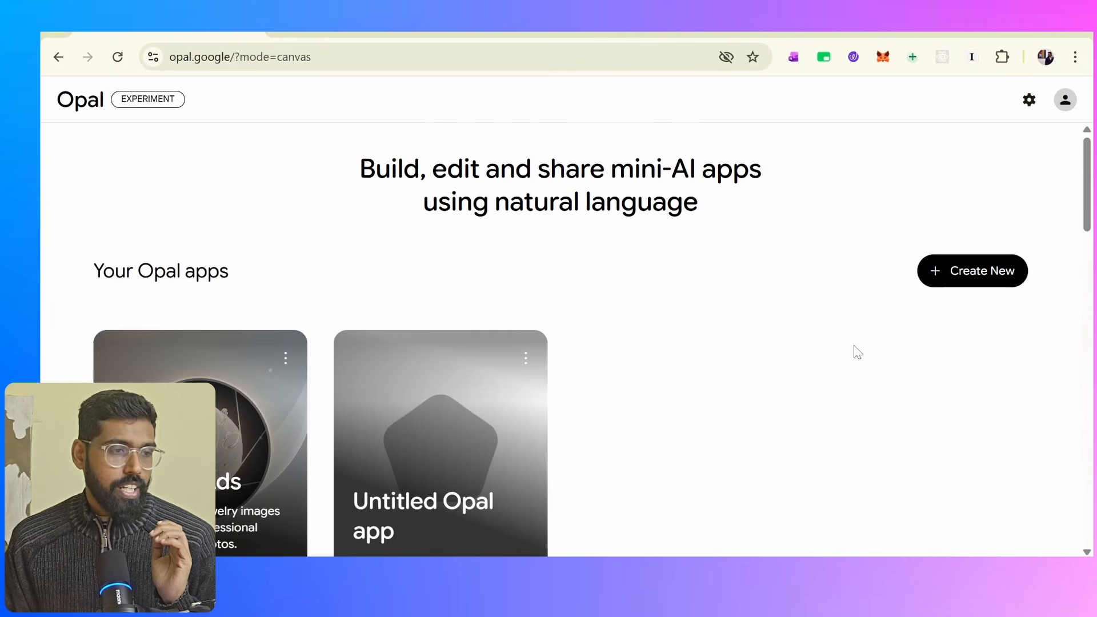
Create a new blank Opal app
left_click(970, 271)
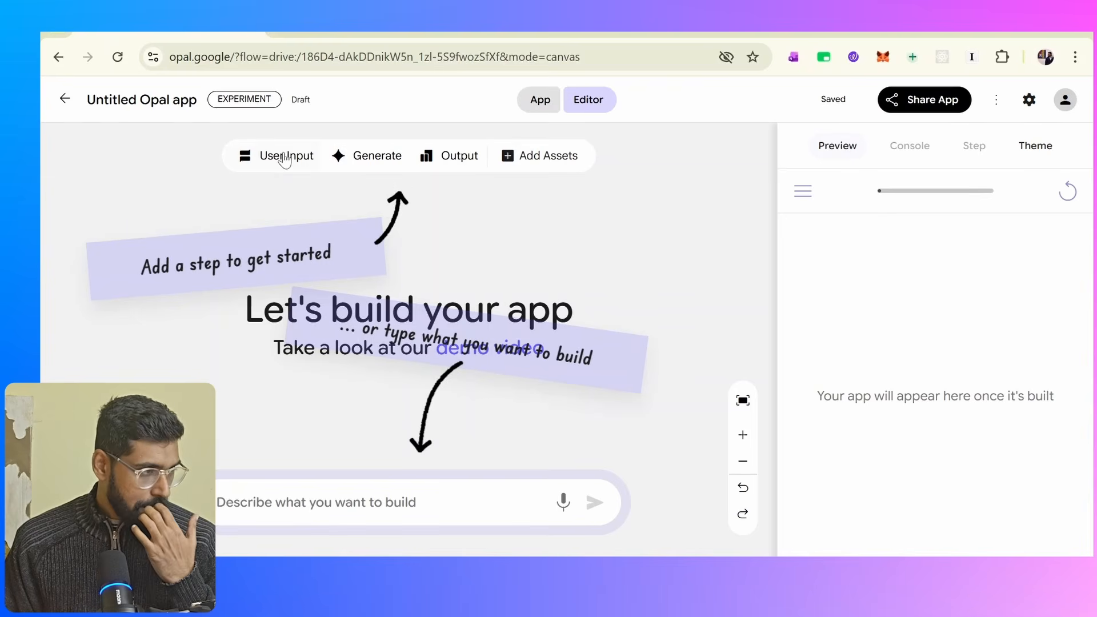
Add a User Input step near the canvas's upper left and look over its available input types
left_click(285, 158)
left_click_drag(371, 308, 243, 258)
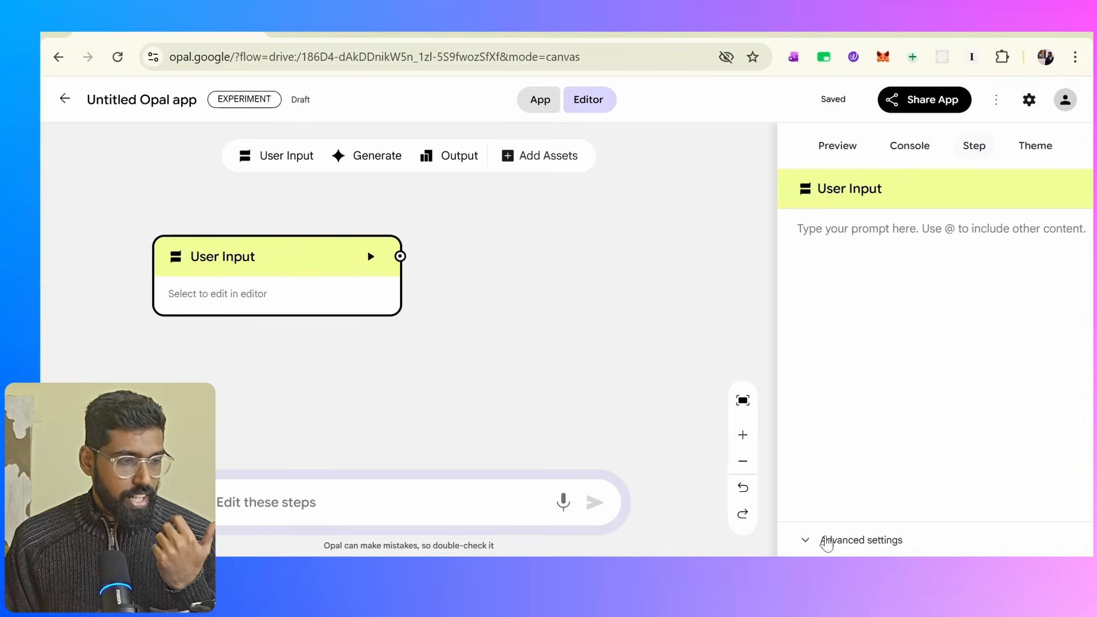
left_click(827, 541)
left_click(909, 503)
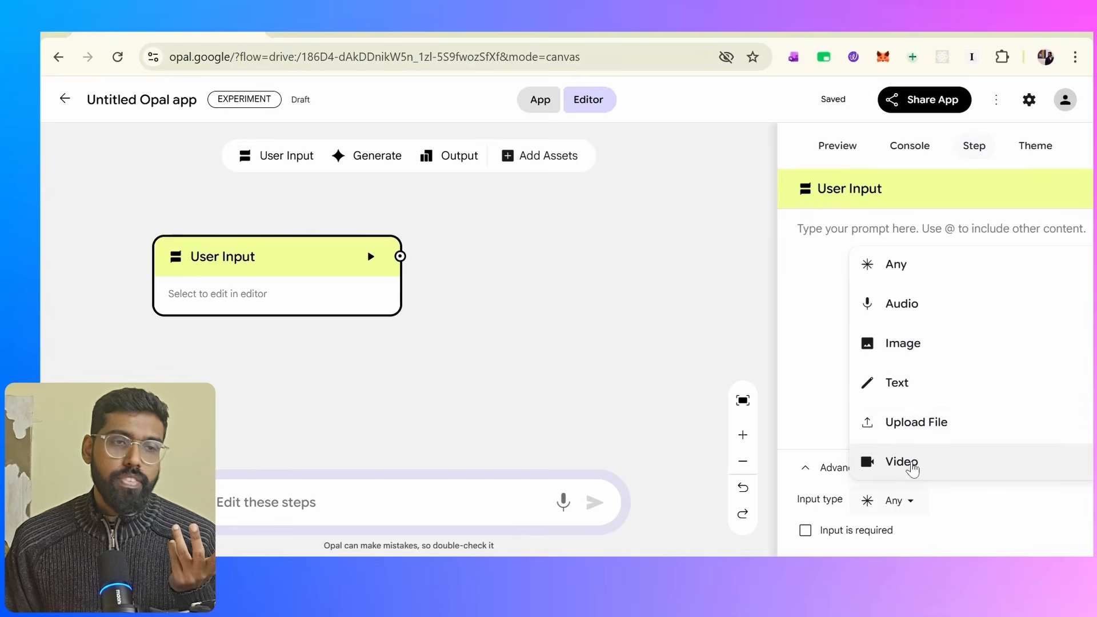
left_click(316, 158)
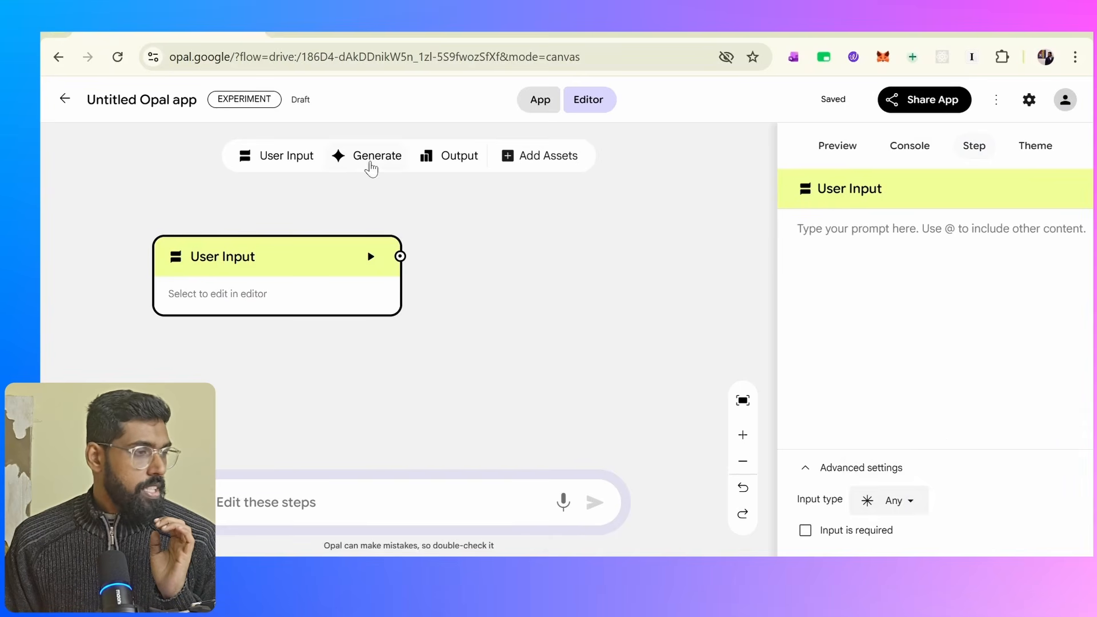
Add a Generate step beside the User Input step and look over its available models
left_click(370, 166)
left_click_drag(425, 300, 592, 267)
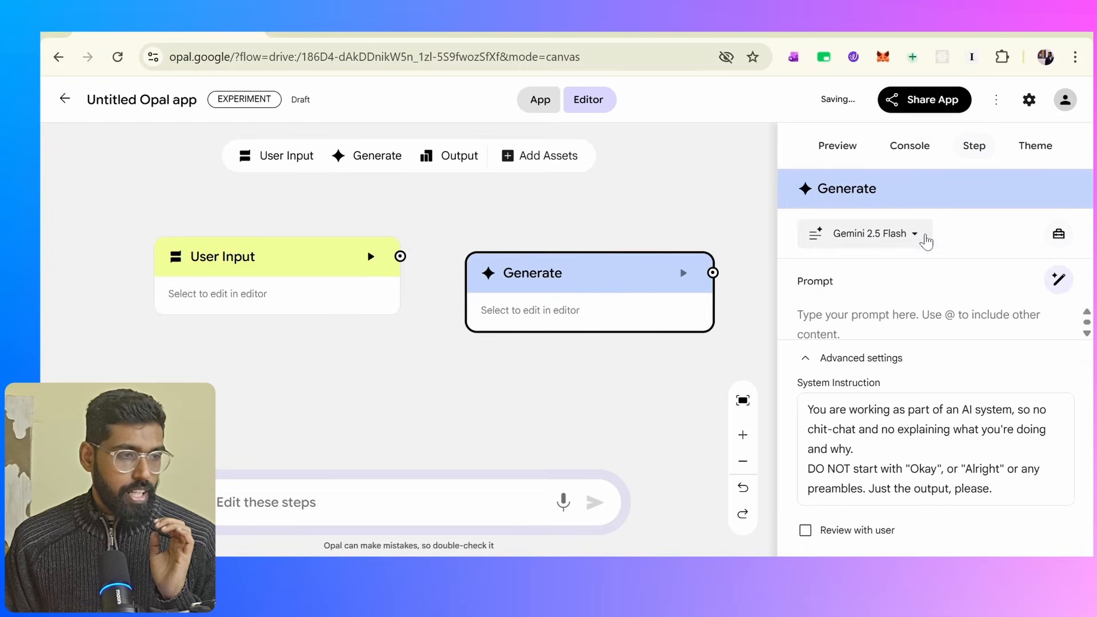
left_click(916, 235)
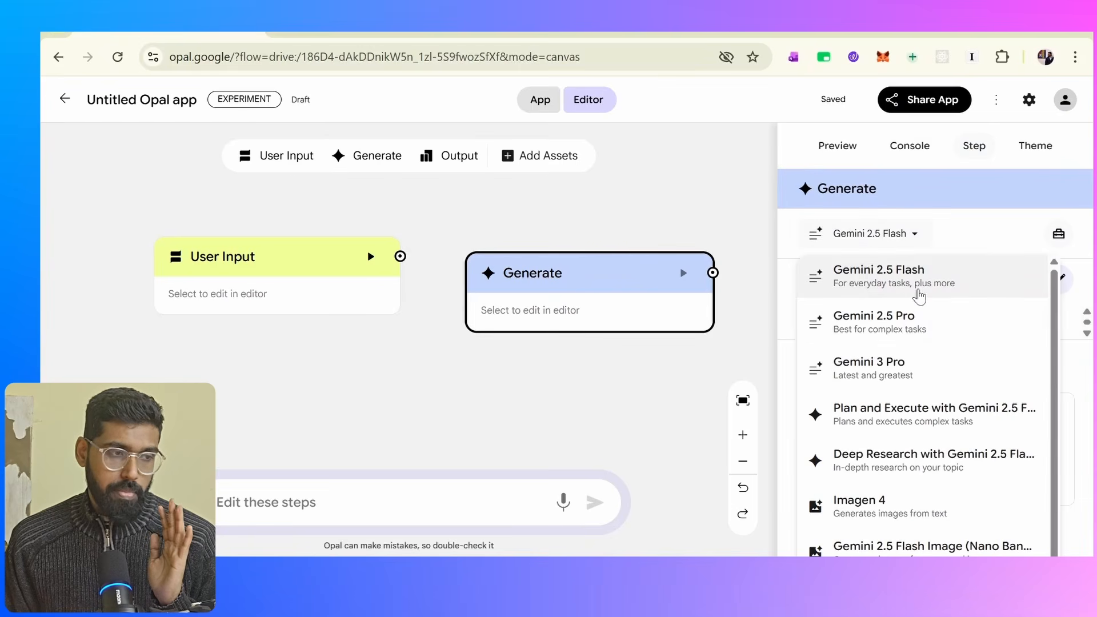
scroll(920, 326, "down", 1)
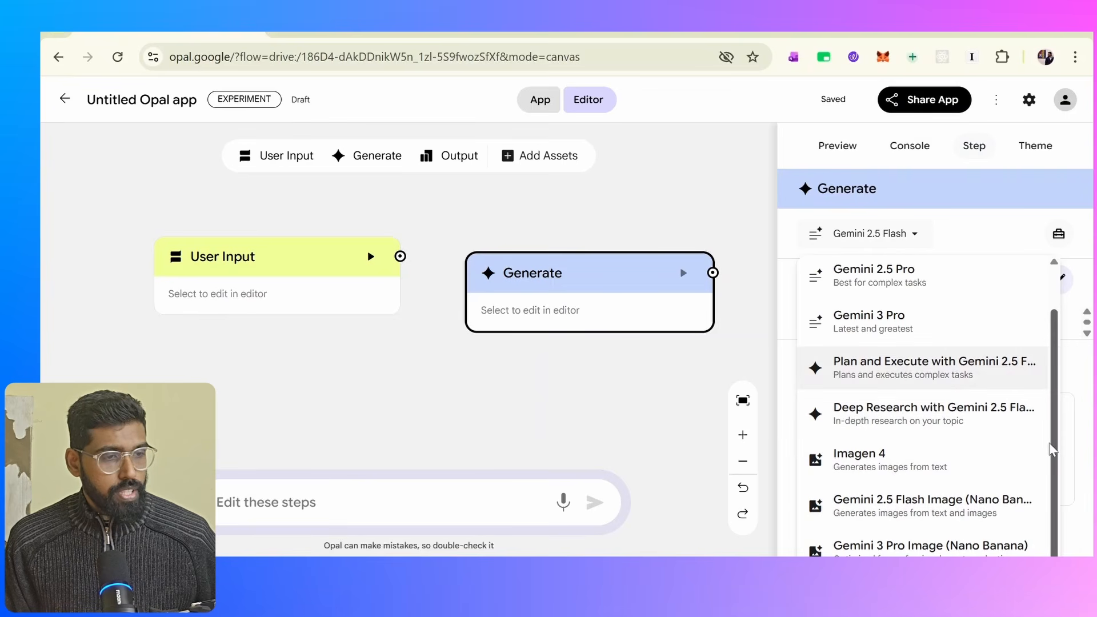
left_click(773, 242)
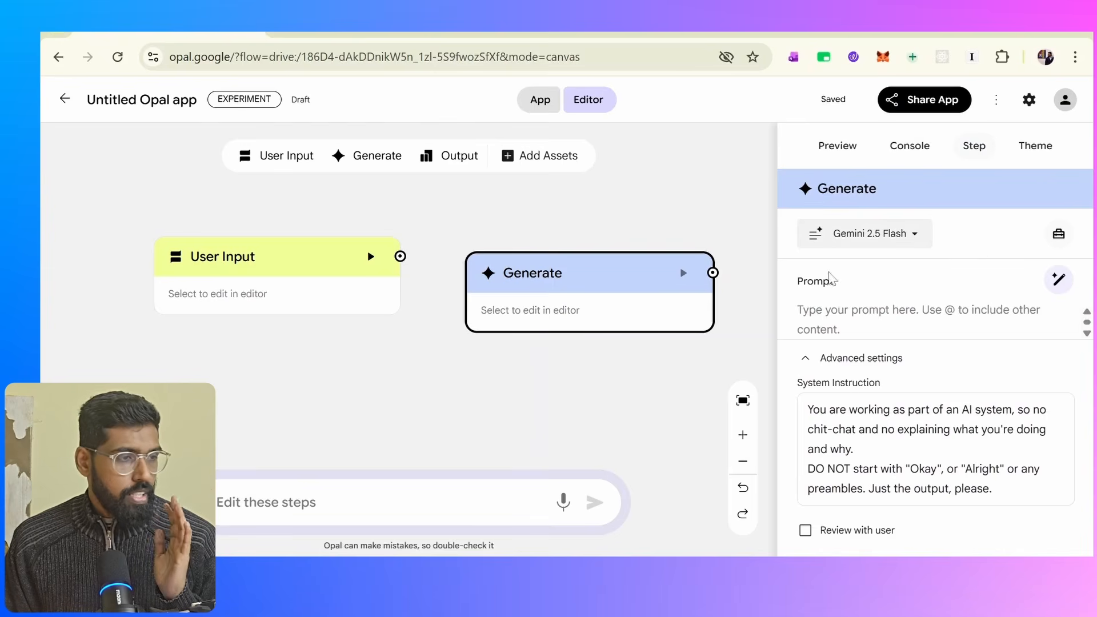
Add an Output step to the canvas and look over its layout and Google save formats
left_click(451, 152)
left_click(901, 240)
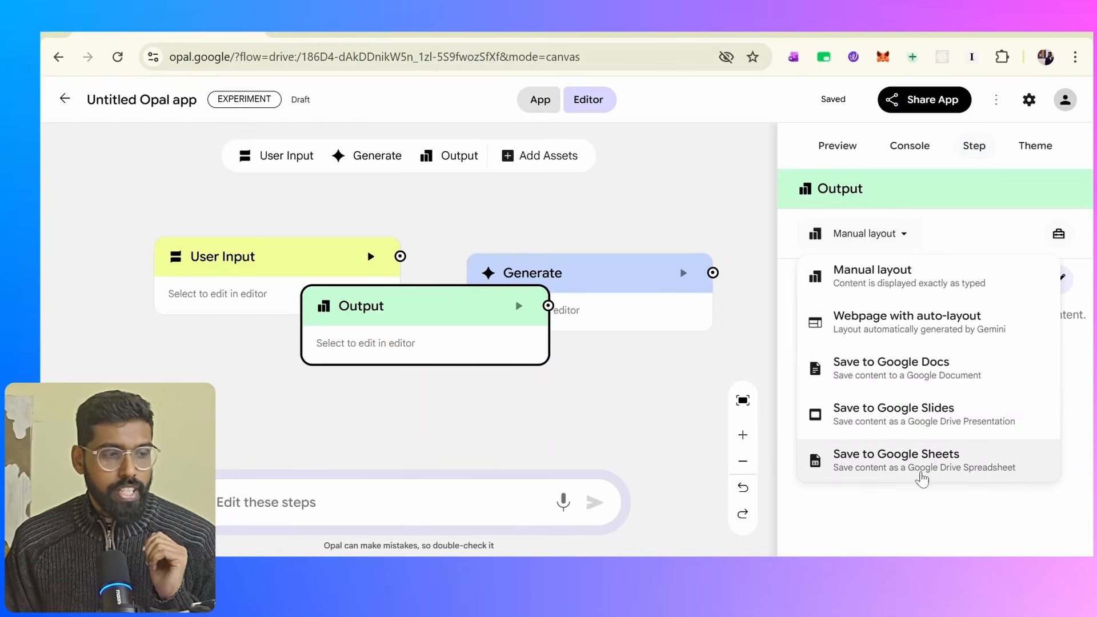
left_click(672, 410)
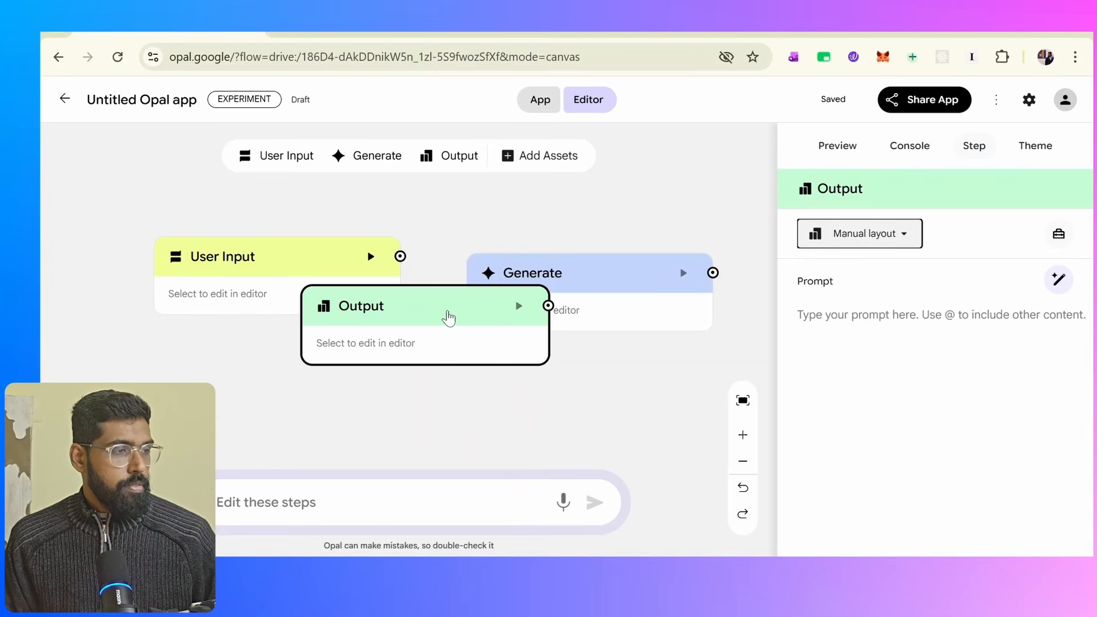
Delete the Output, Generate and User Input steps from the canvas
key("Delete")
left_click(566, 293)
key("Delete")
left_click(336, 263)
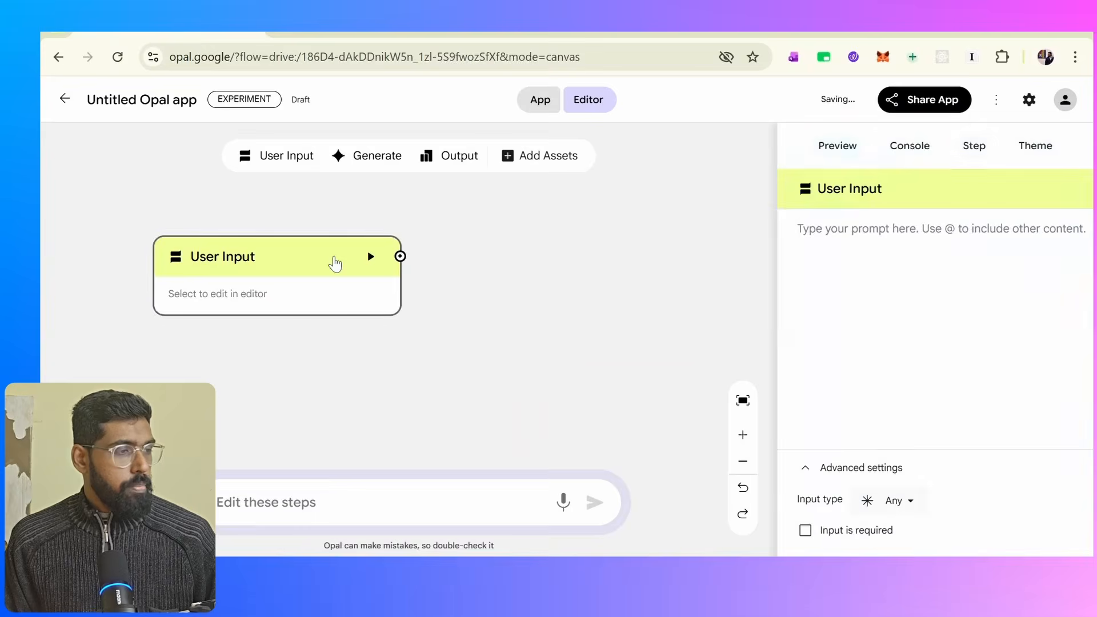
key("Delete")
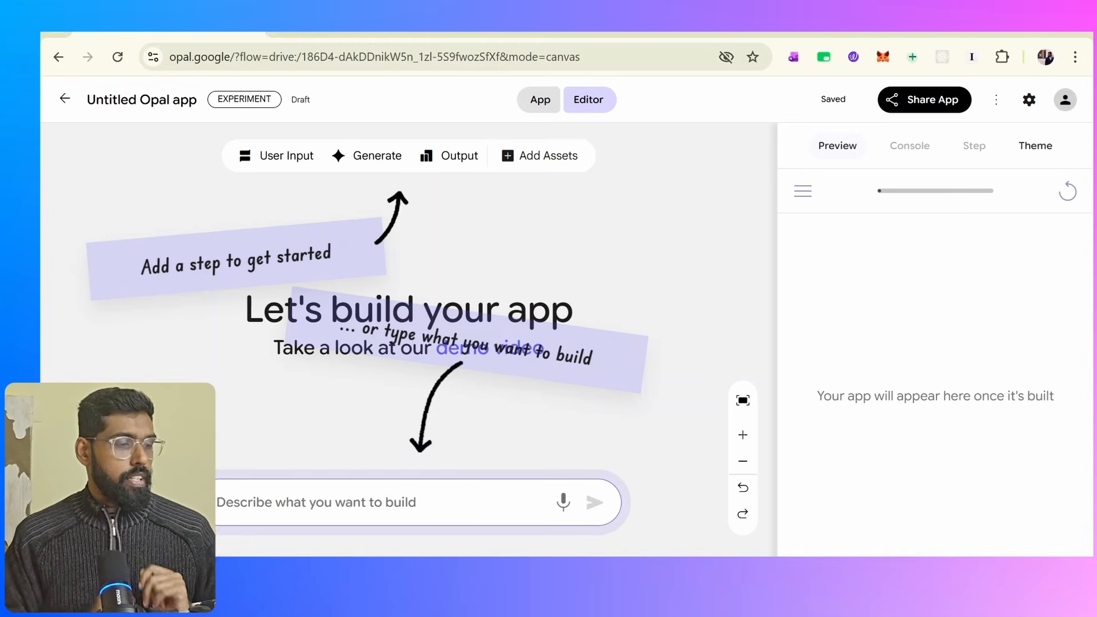
Describe and generate a jewelry ad making application that takes an uploaded jewelry picture and produces a product display image with a model
key("super+h")
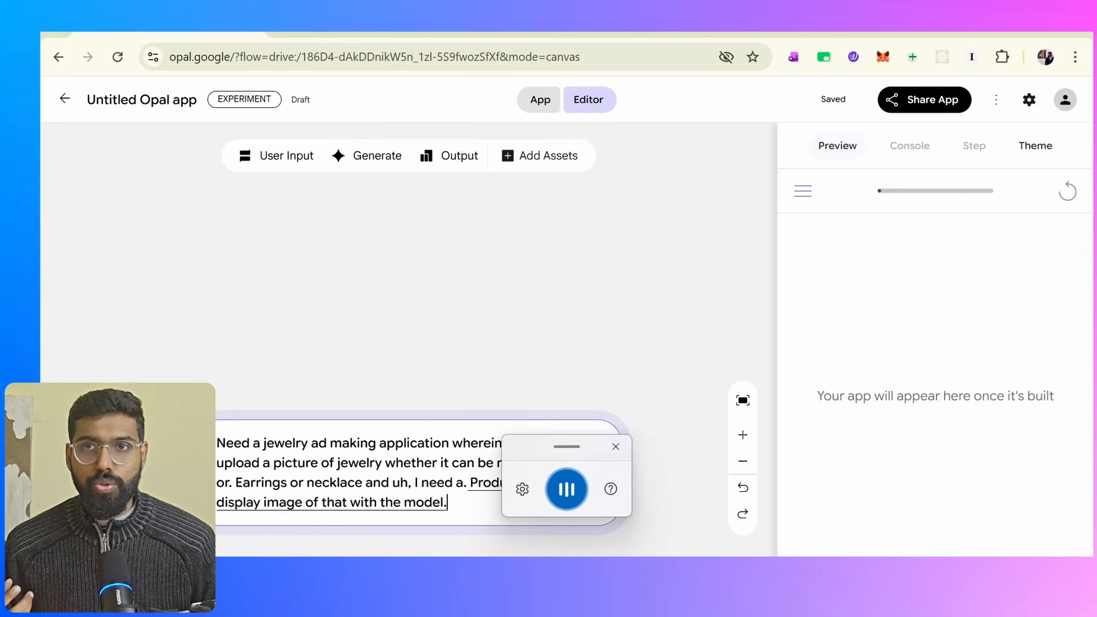
left_click(595, 475)
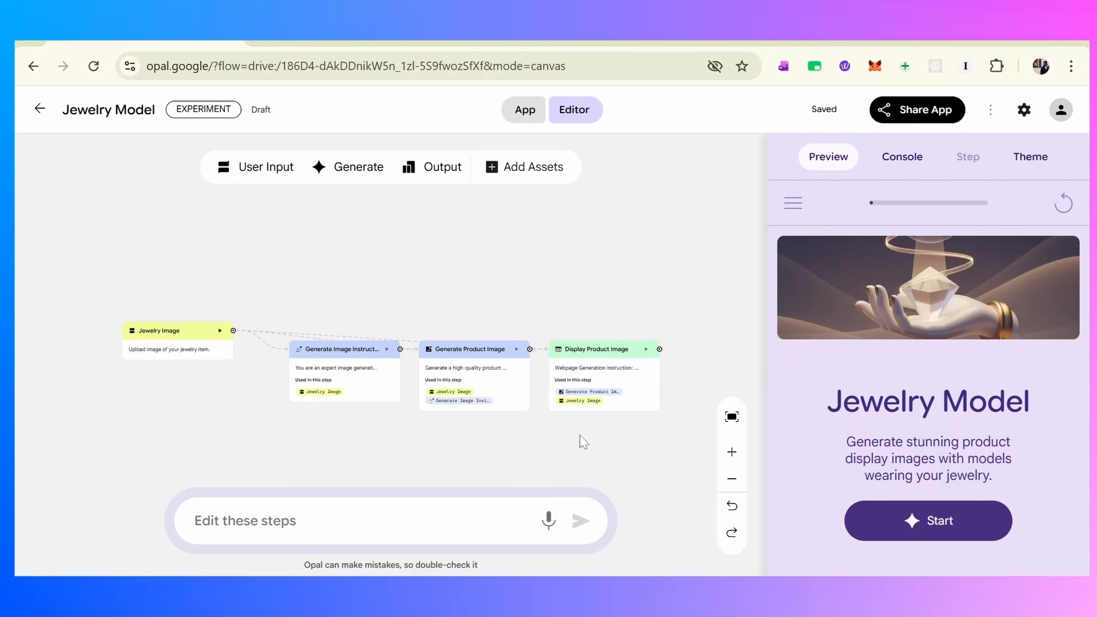
Open the Jewelry Image step in the workflow and look over its upload prompt and input type setting
scroll(231, 328, "up", 1)
scroll(231, 327, "up", 3)
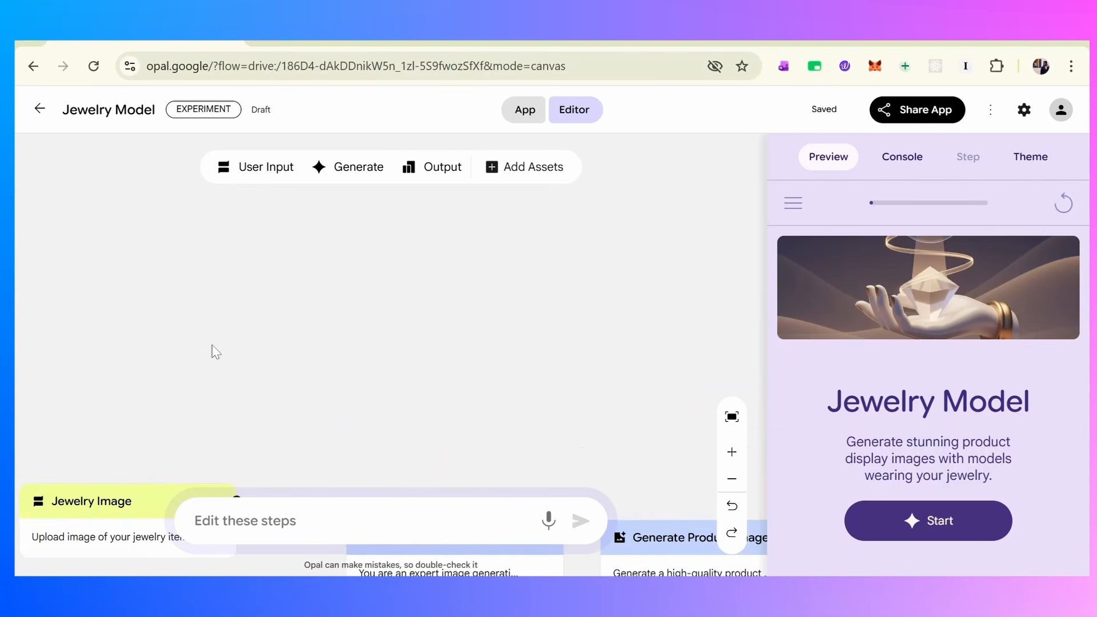
scroll(212, 345, "down", 5)
scroll(212, 345, "left", 3)
scroll(212, 346, "up", 1)
scroll(216, 345, "up", 2)
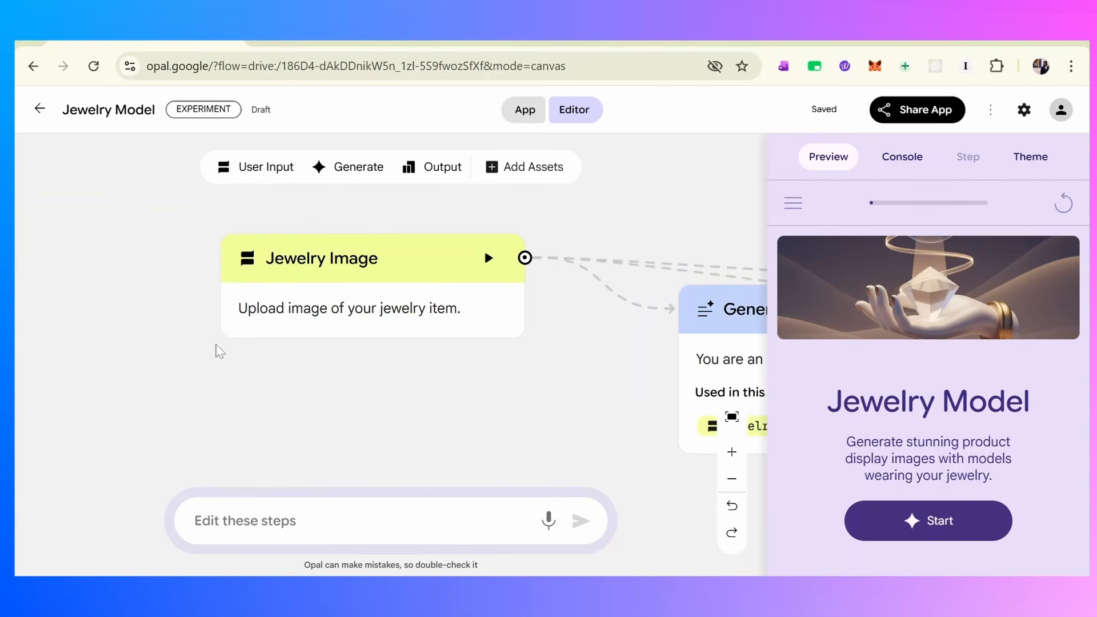
scroll(370, 335, "up", 1)
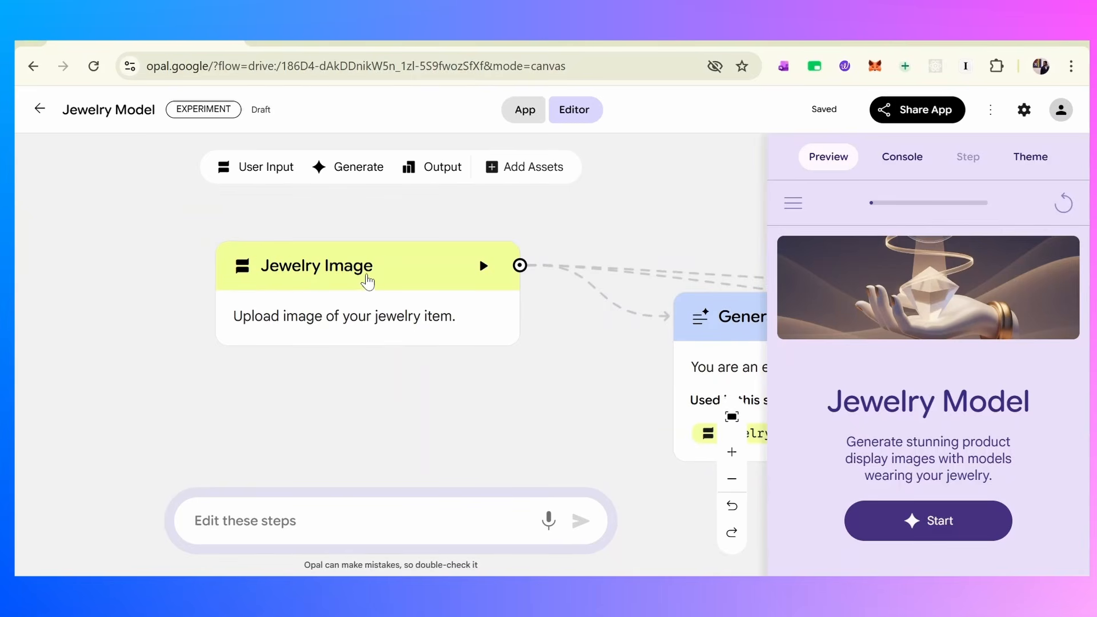
left_click(365, 279)
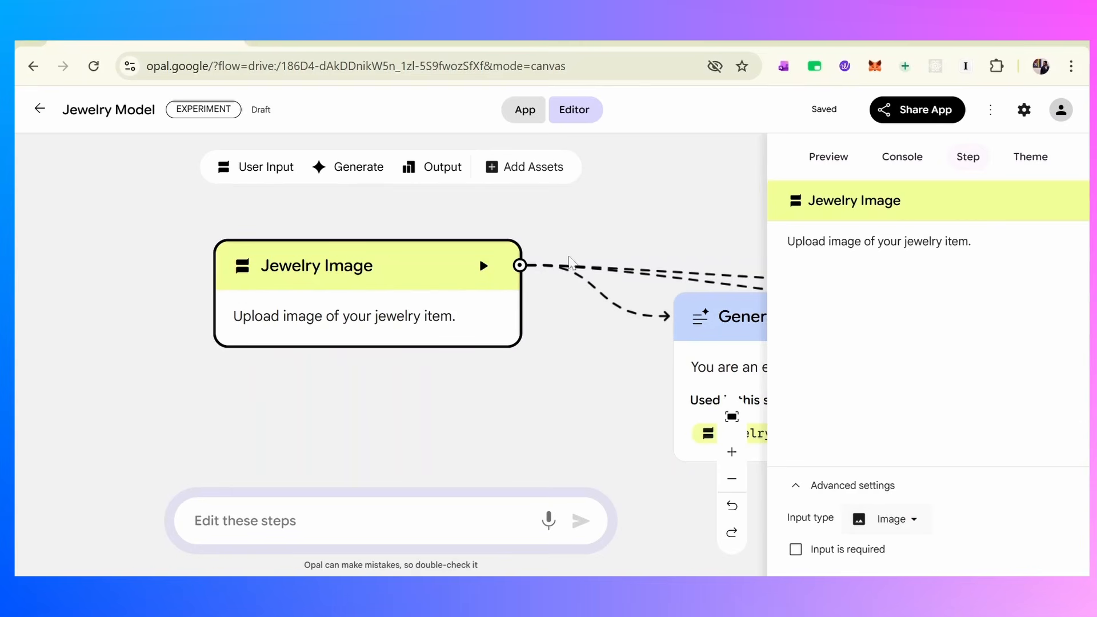
Open the Generate Image Instruction step, collapse its advanced settings and read through its full prompt
scroll(529, 350, "right", 6)
left_click(490, 331)
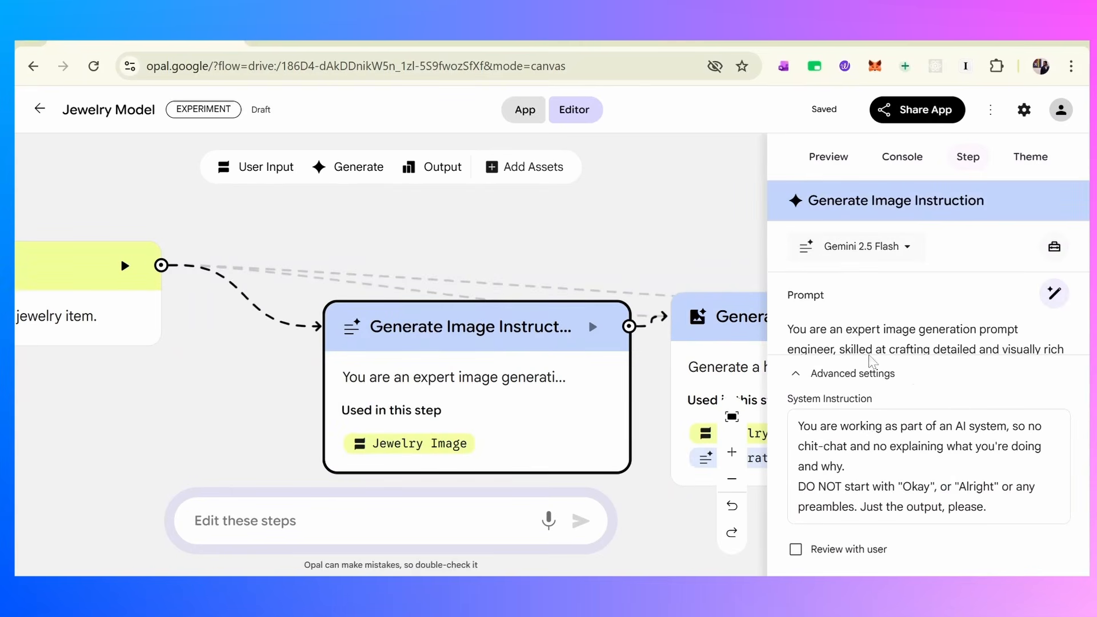
scroll(874, 348, "down", 3)
left_click(827, 375)
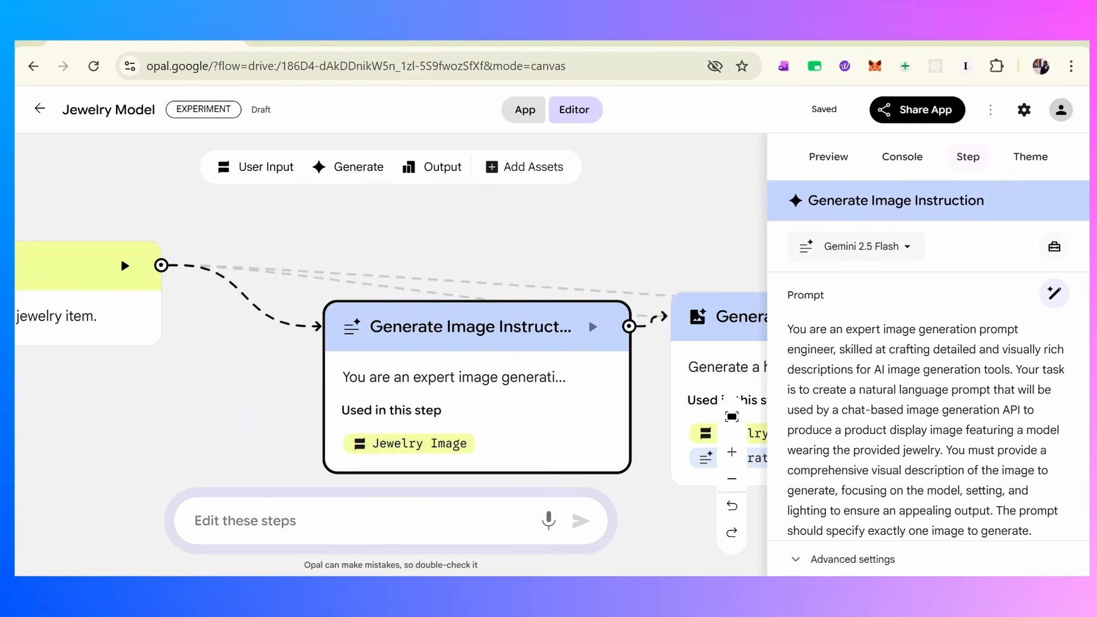
scroll(923, 428, "down", 10)
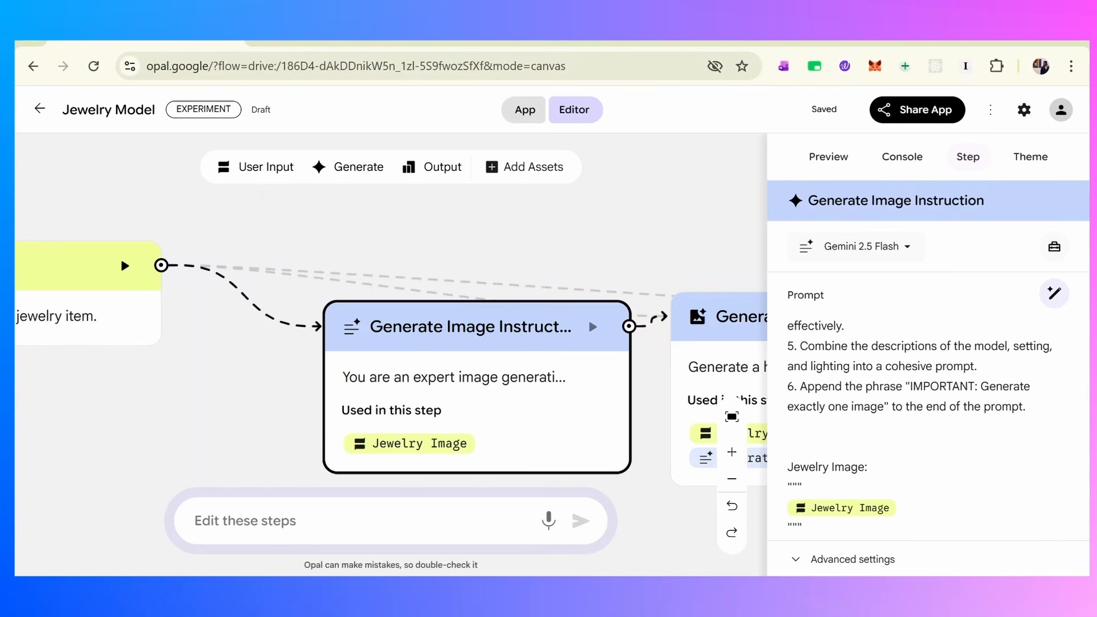
scroll(920, 428, "up", 3)
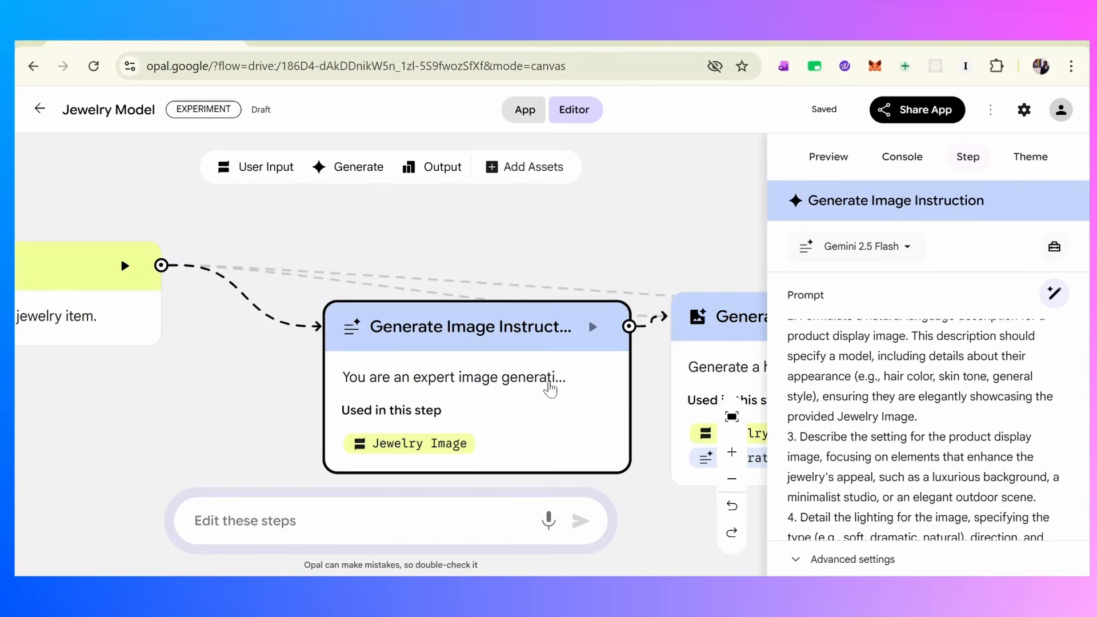
Open the Generate Product Image step and read its model choice and image generation prompt
scroll(568, 387, "right", 5)
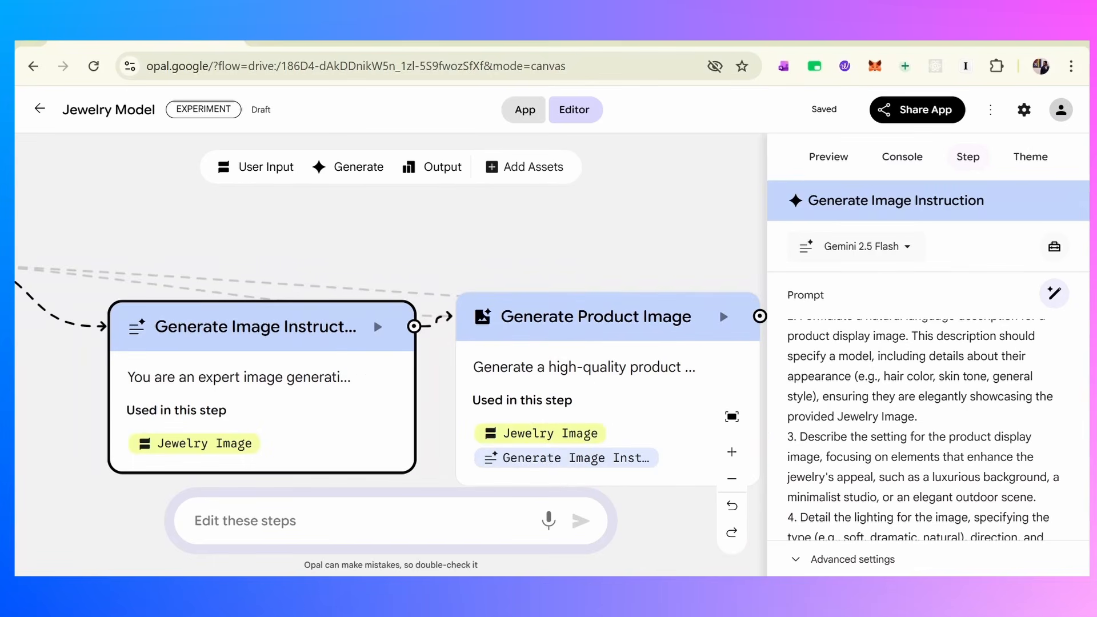
scroll(920, 429, "up", 2)
left_click(715, 331)
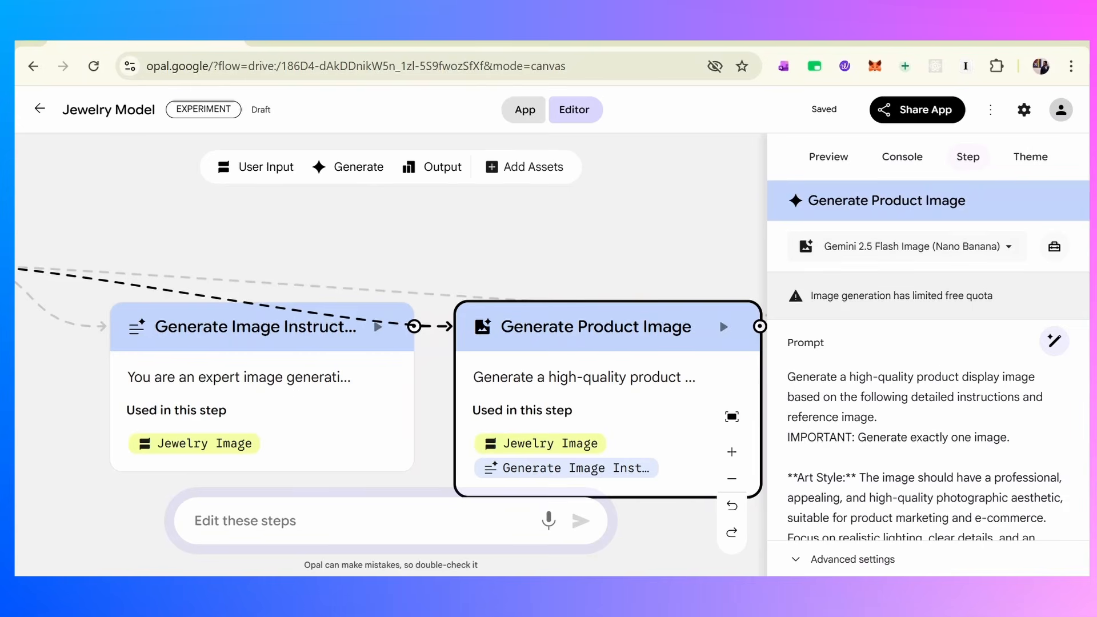
scroll(908, 487, "down", 10)
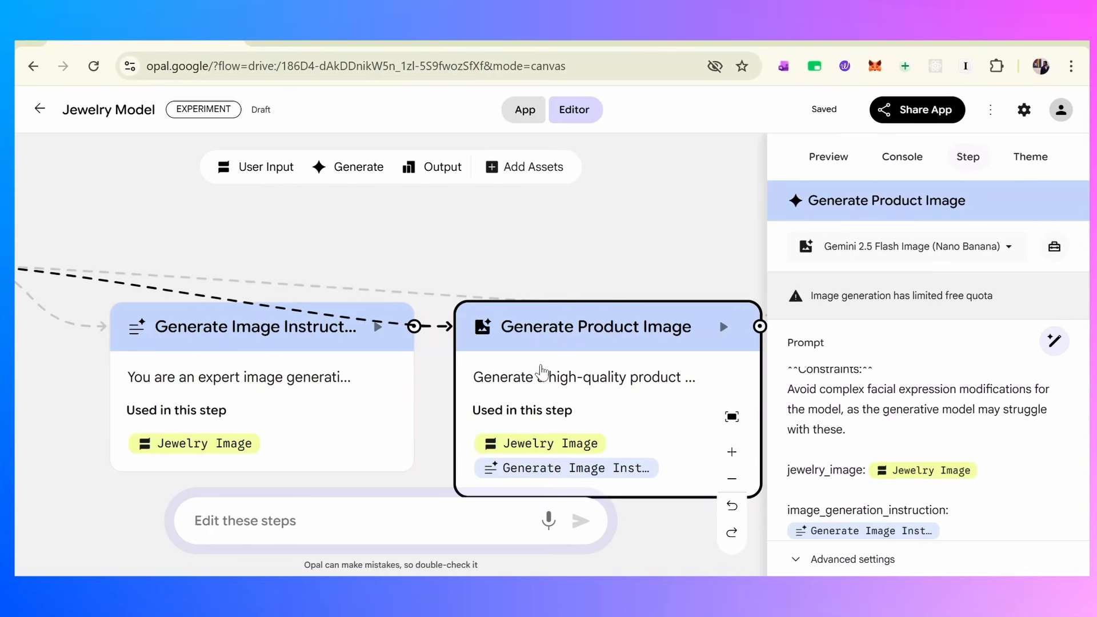
Open the Display Product Image step and read through its webpage layout prompt
scroll(536, 302, "down", 1)
scroll(536, 302, "right", 7)
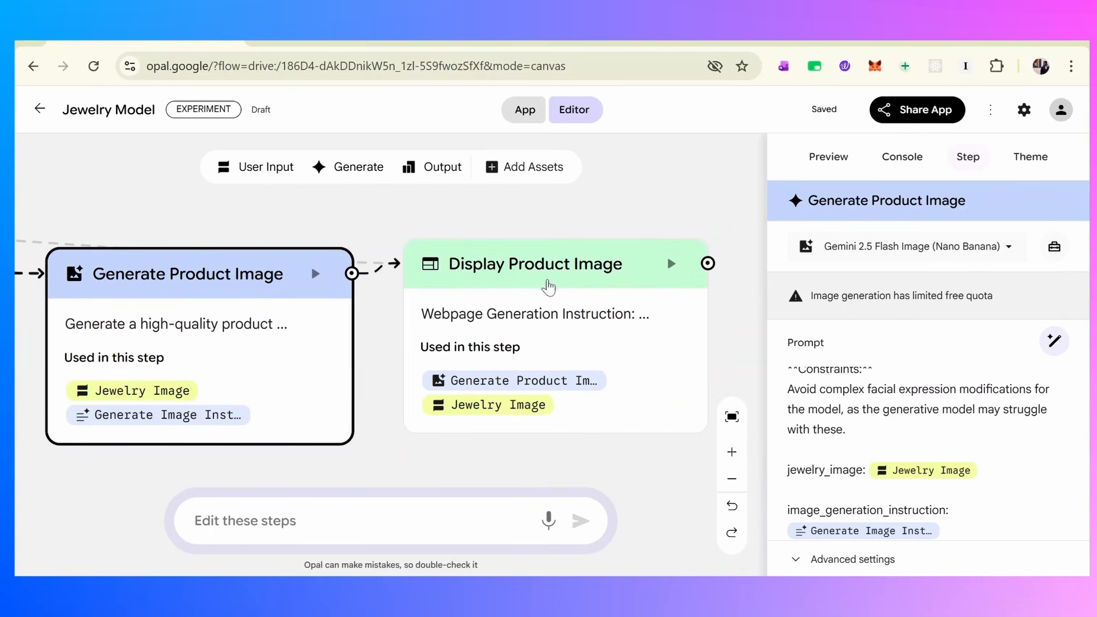
left_click_drag(547, 286, 557, 295)
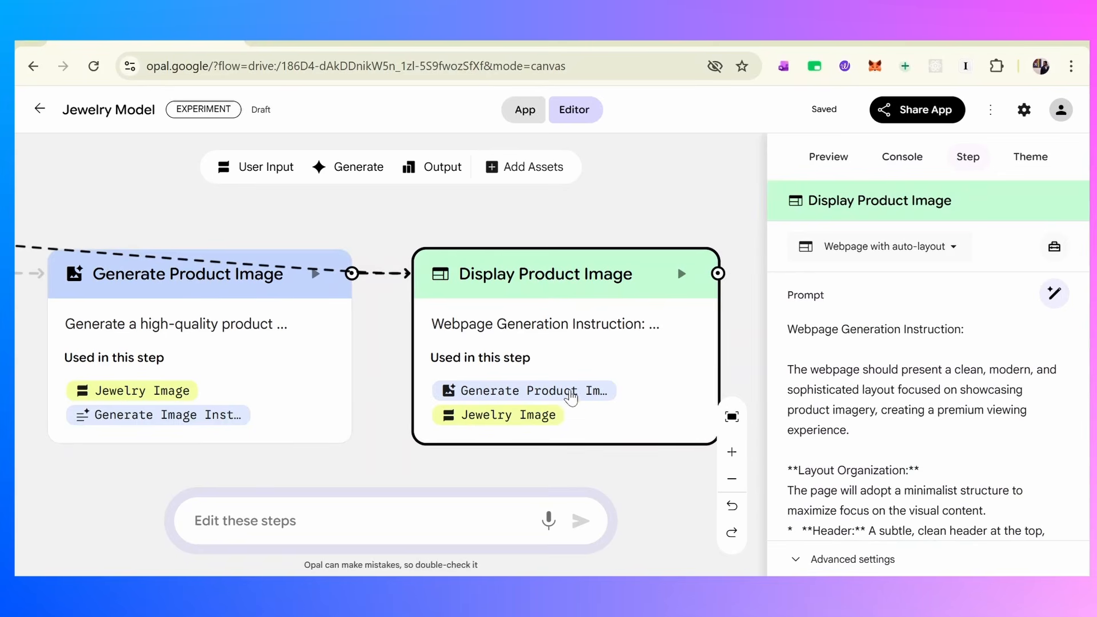
scroll(926, 429, "down", 15)
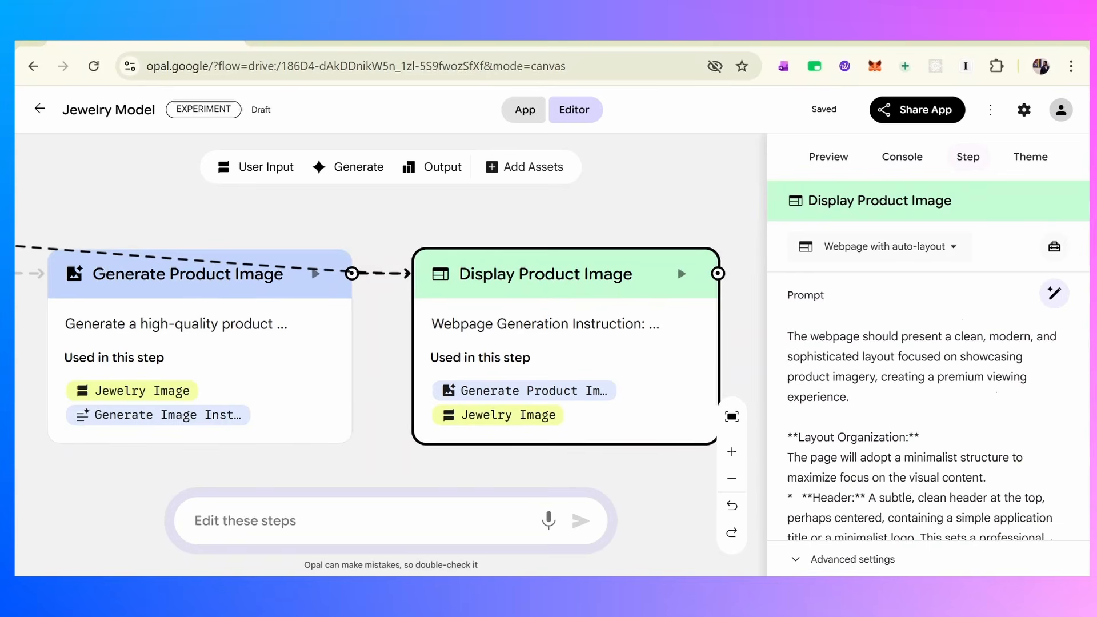
scroll(926, 428, "down", 5)
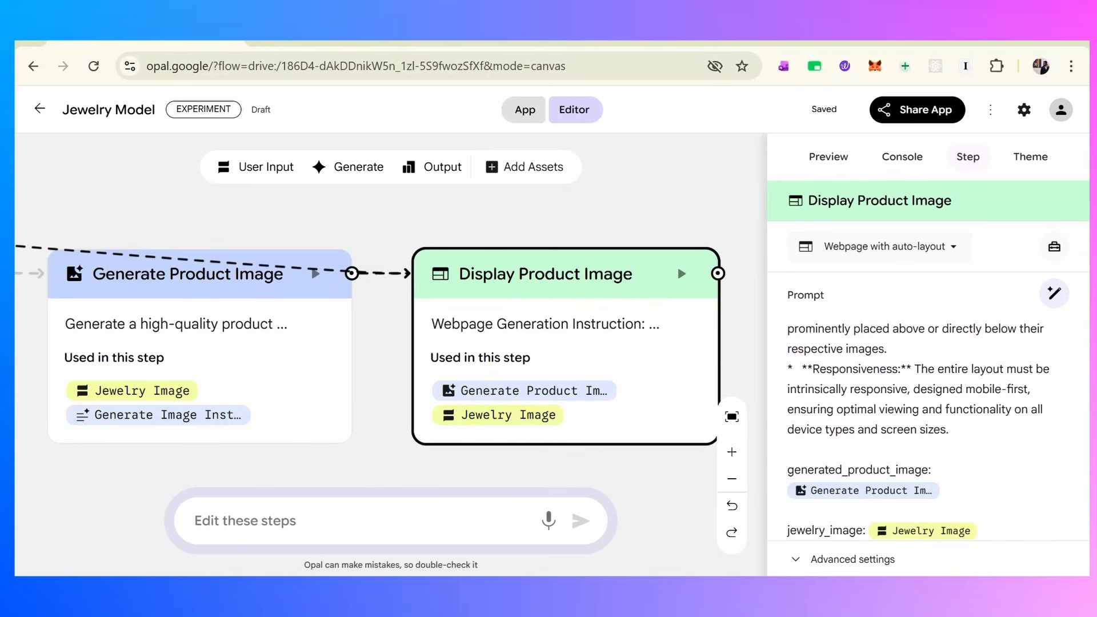
scroll(926, 428, "up", 3)
Start the Jewelry Model app in the preview, upload an earring picture from the device and submit it
left_click(831, 159)
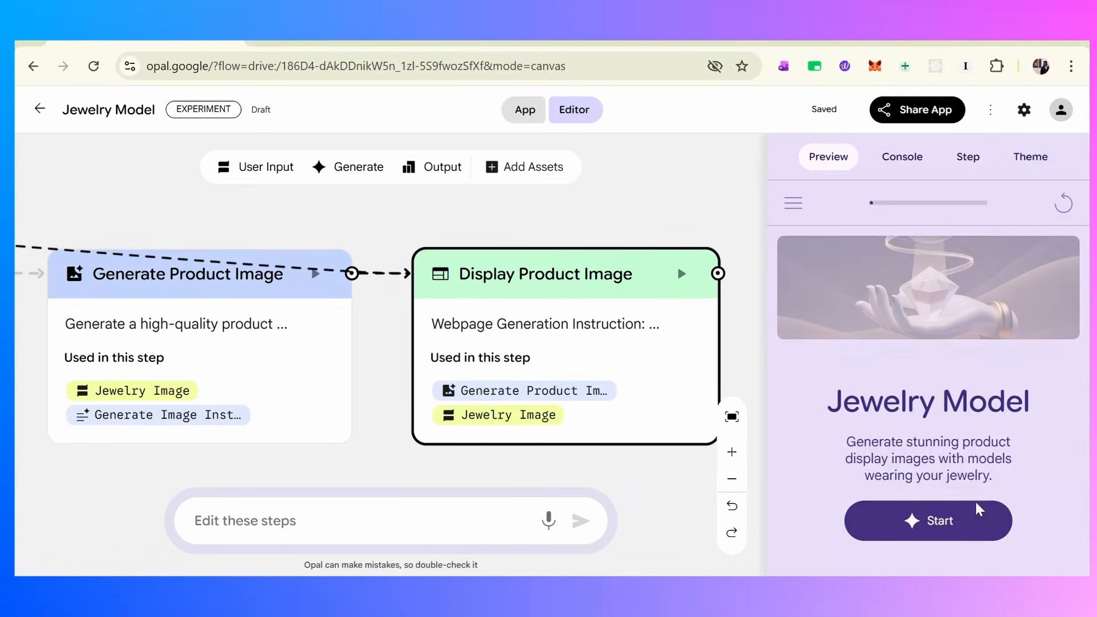
left_click(933, 523)
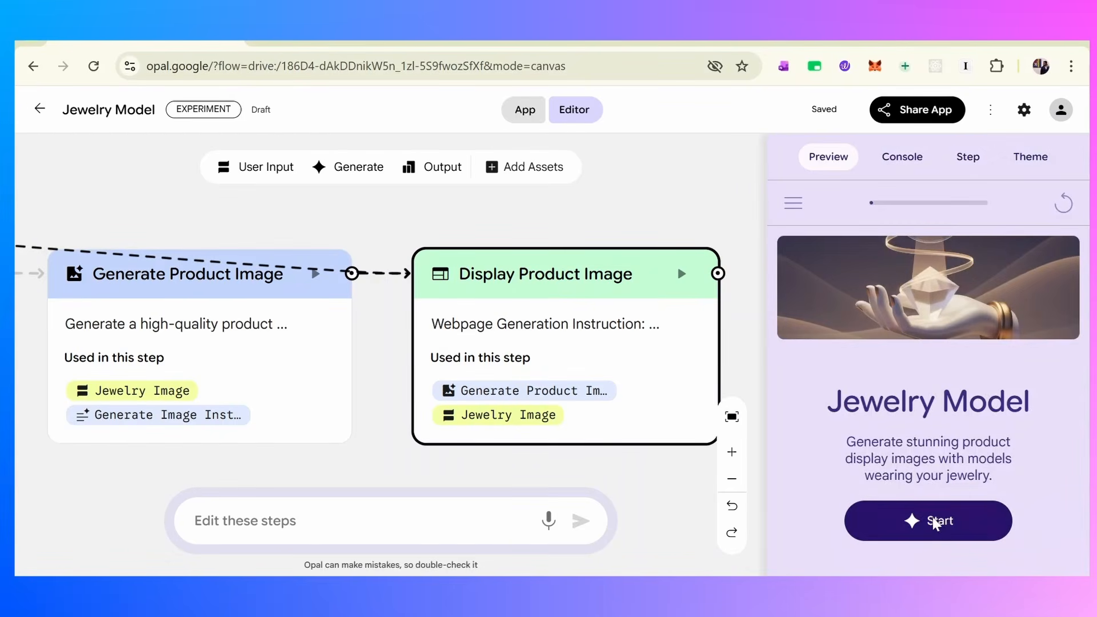
left_click(819, 506)
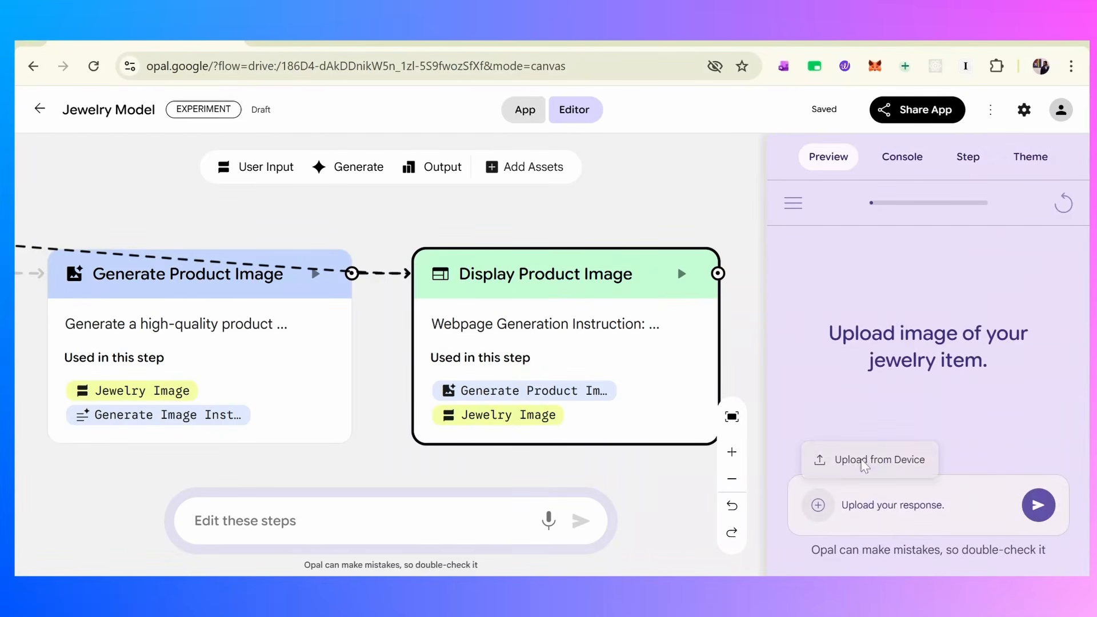
left_click(865, 461)
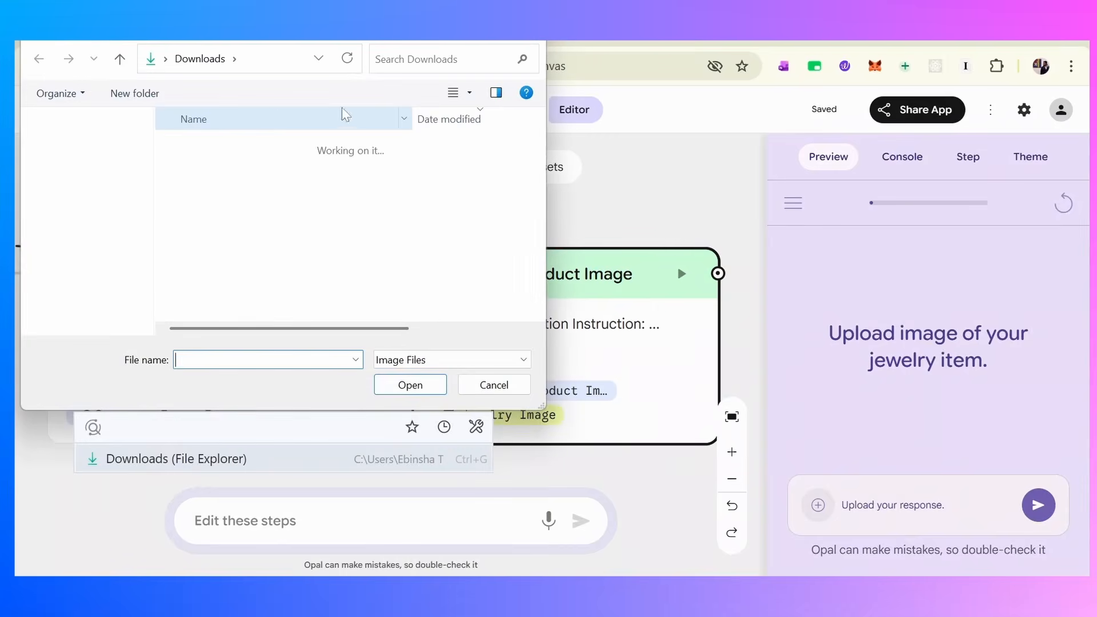
left_click(223, 215)
left_click(400, 384)
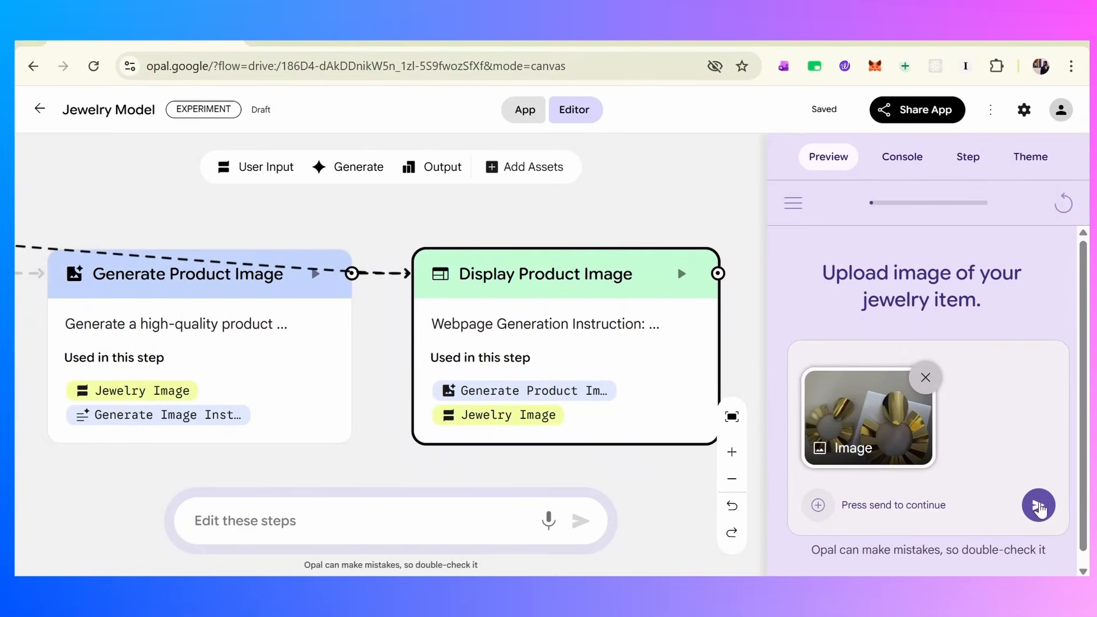
left_click(1039, 506)
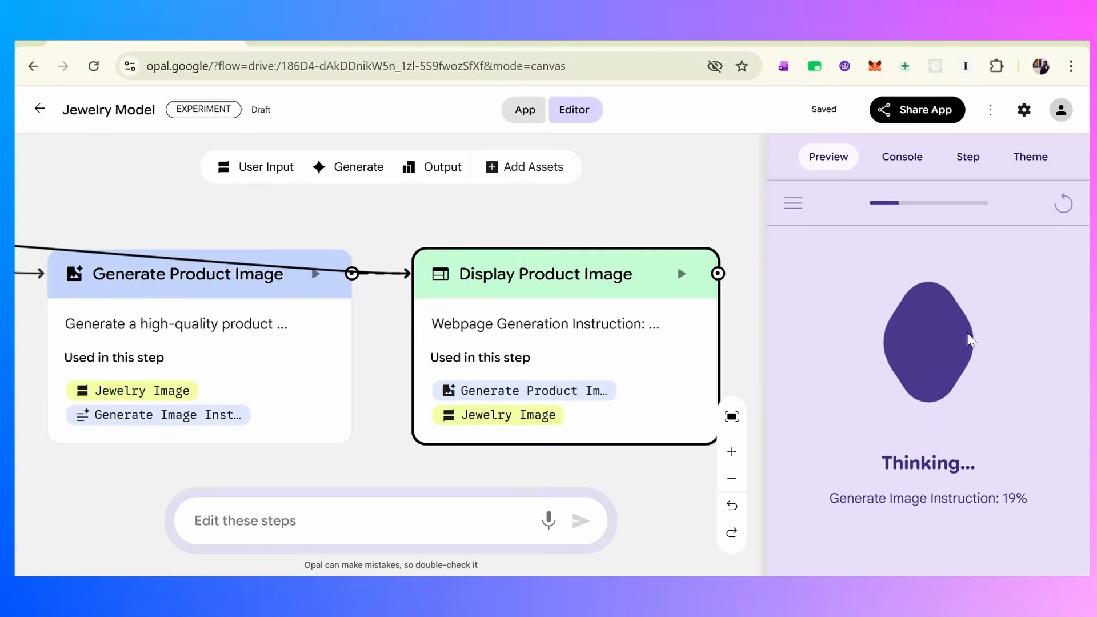
Follow the run in the console, examining the uploaded picture, the generated image instruction and the product image output
left_click(903, 158)
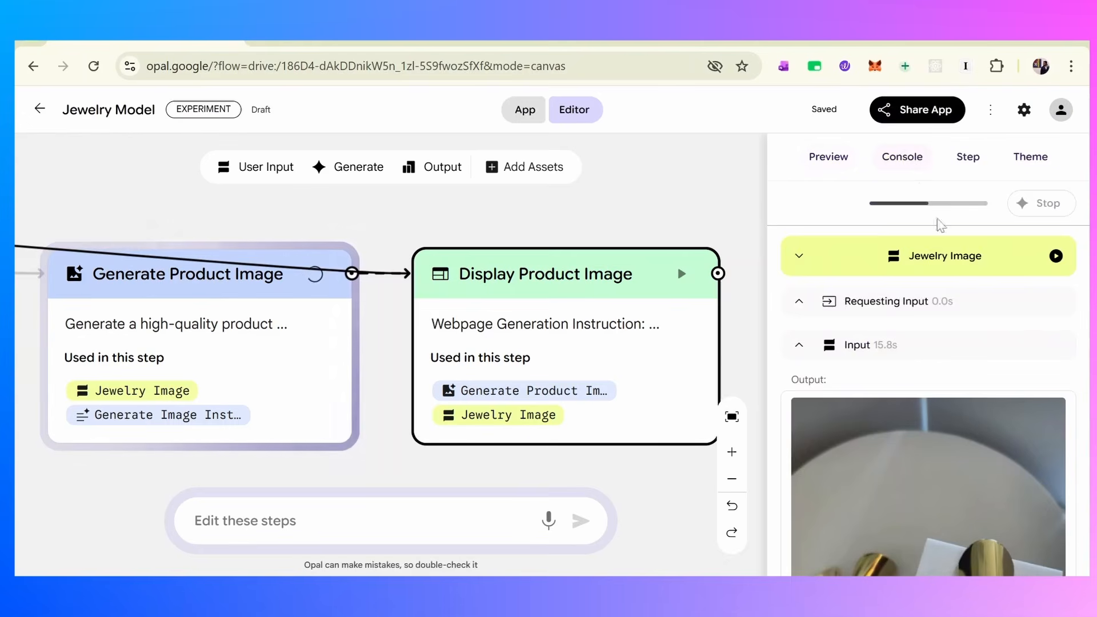
scroll(951, 351, "down", 2)
scroll(900, 337, "down", 10)
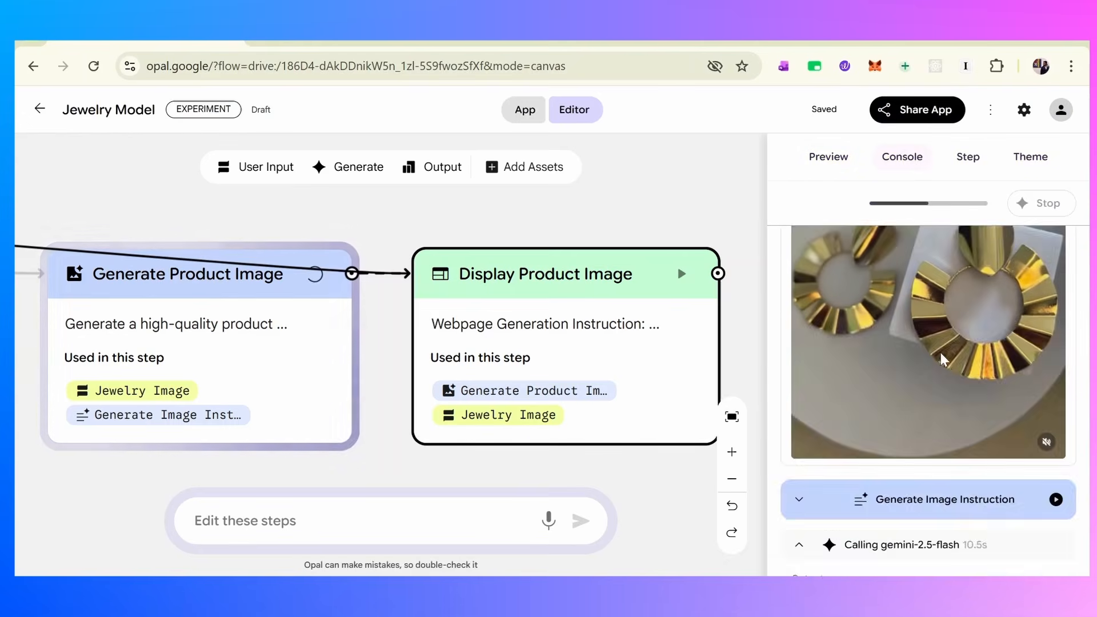
scroll(995, 343, "up", 4)
scroll(993, 344, "down", 5)
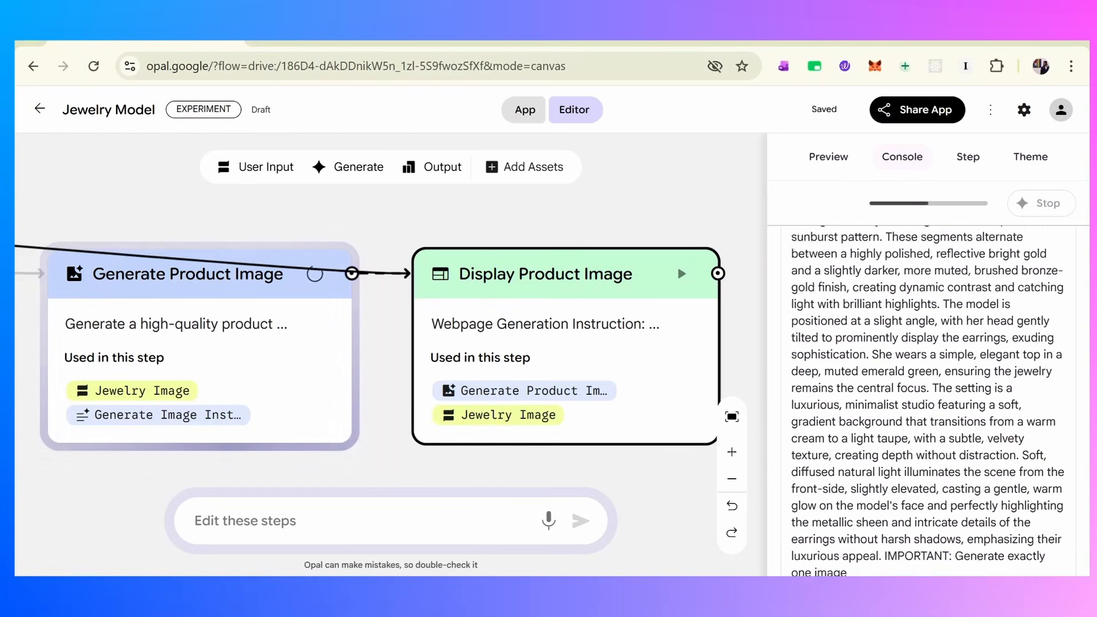
scroll(994, 344, "up", 3)
scroll(993, 344, "down", 5)
scroll(993, 344, "up", 2)
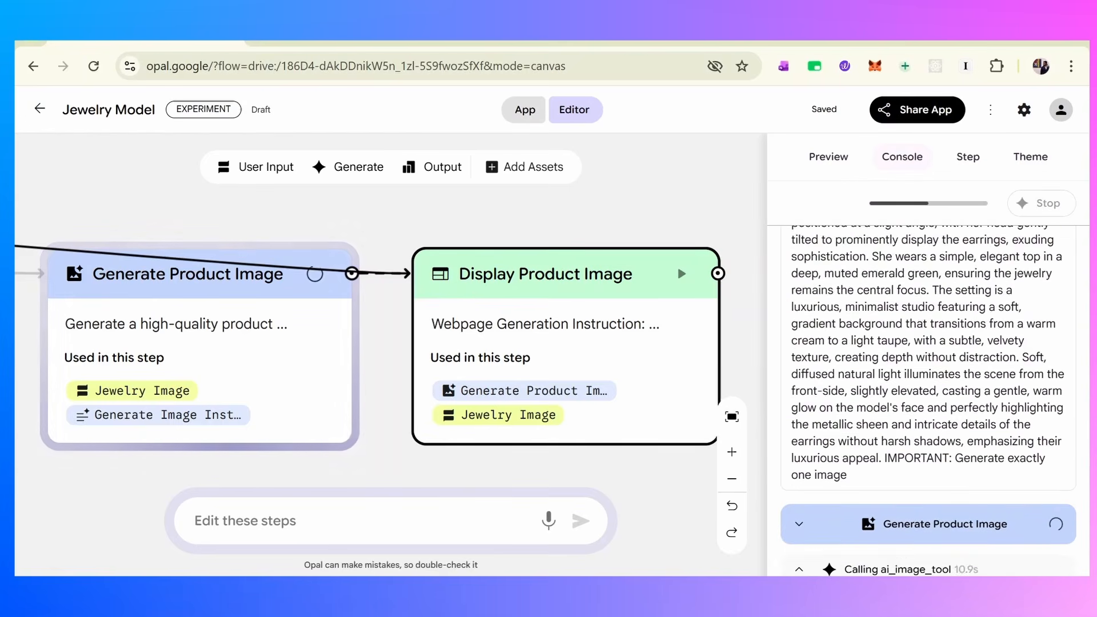
scroll(957, 517, "down", 3)
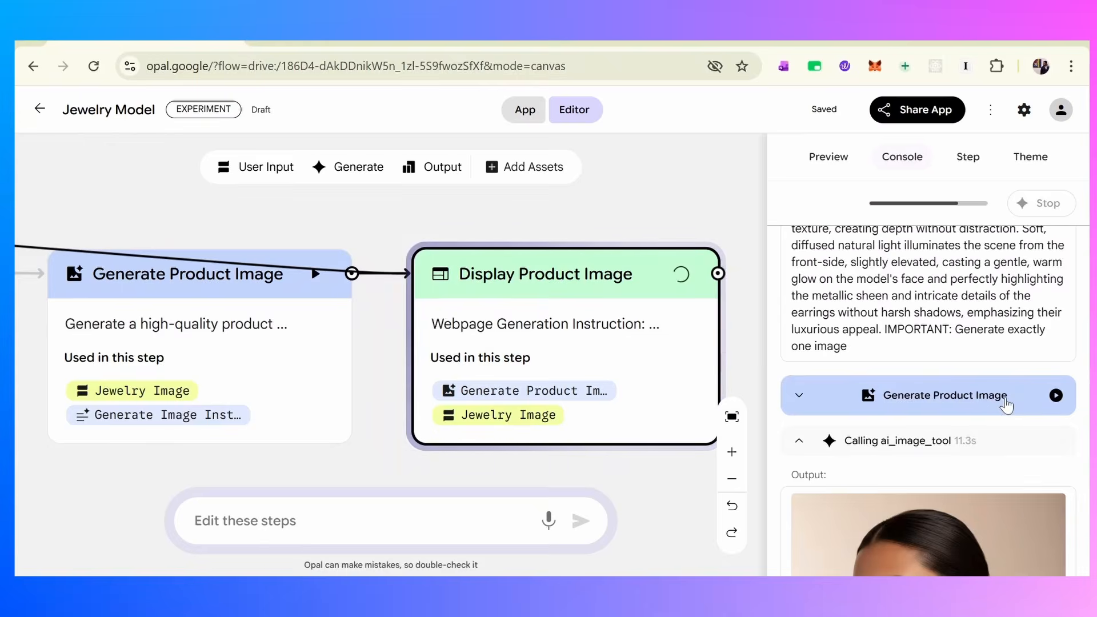
scroll(977, 468, "down", 5)
scroll(959, 538, "up", 2)
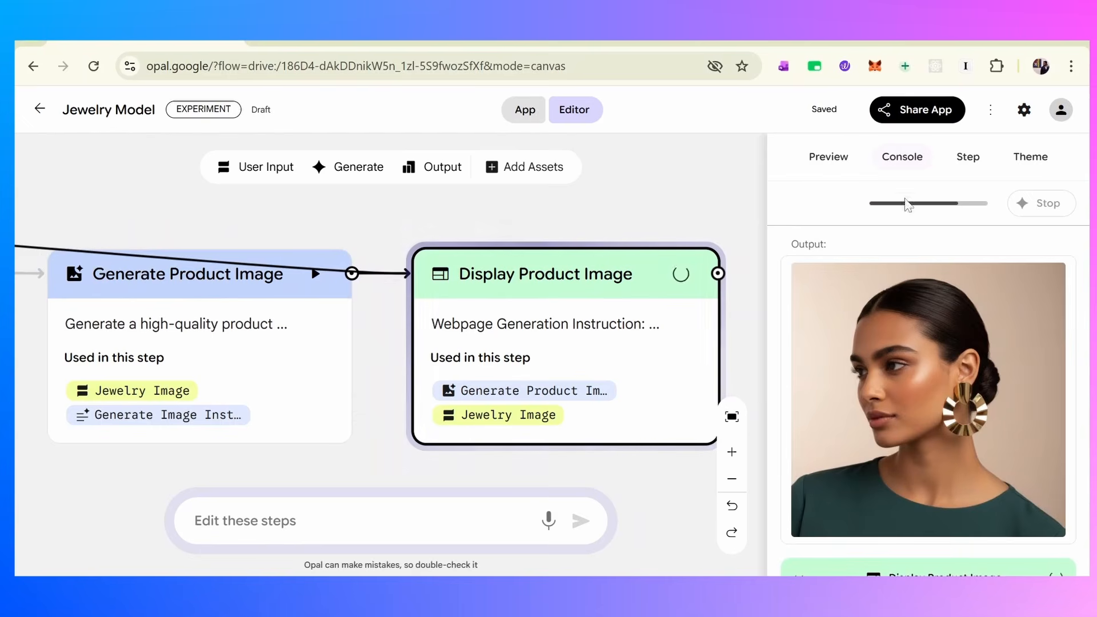
Check the progress of the Display Product Image step in the preview and in the console
left_click(833, 160)
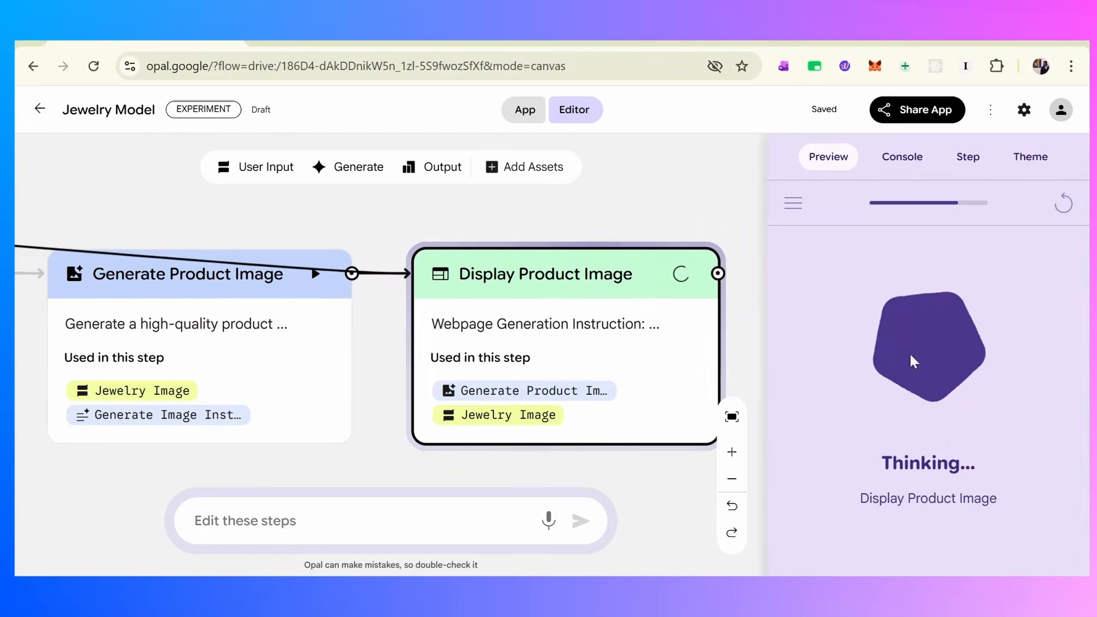
left_click(903, 158)
scroll(926, 469, "down", 2)
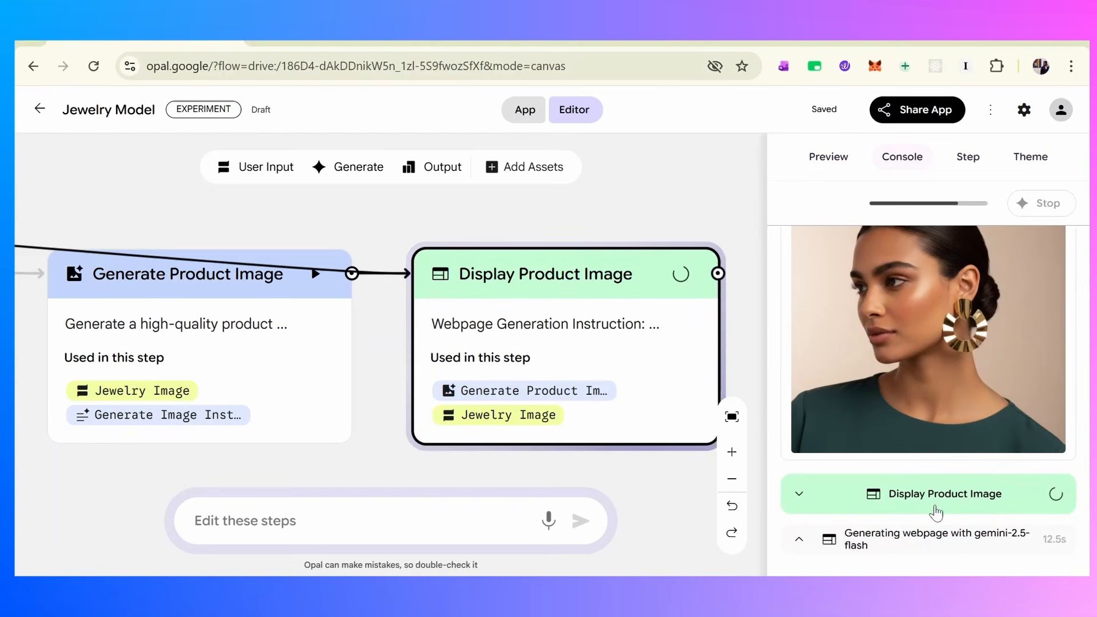
scroll(869, 446, "up", 5)
Review the finished showcase page in the preview, from the original jewelry picture to the generated model image
left_click(828, 156)
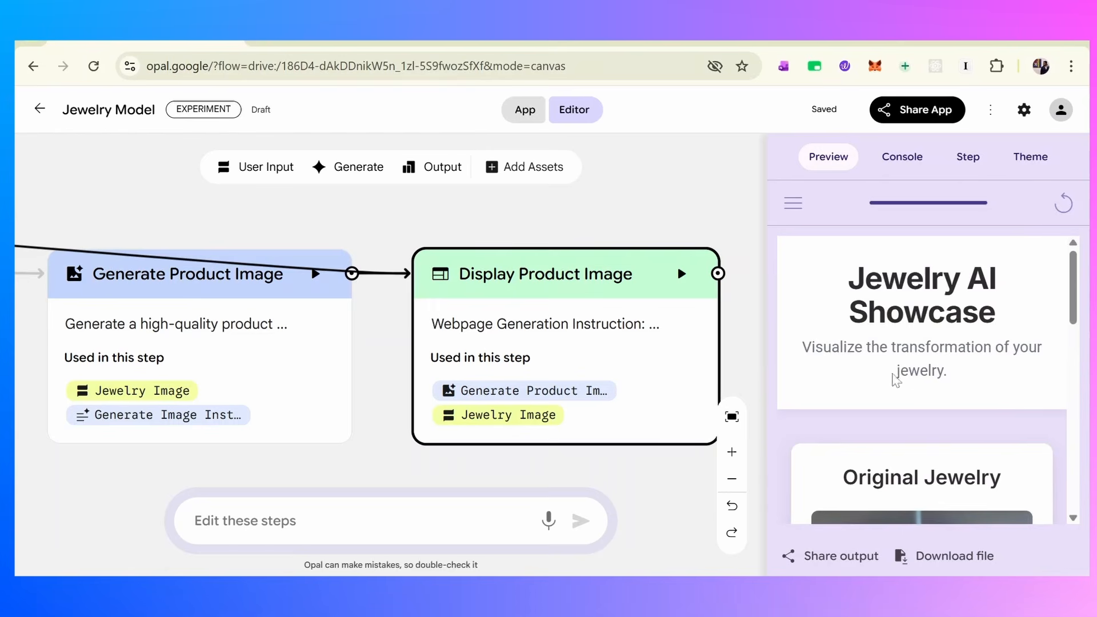
scroll(900, 349, "down", 3)
scroll(901, 354, "down", 3)
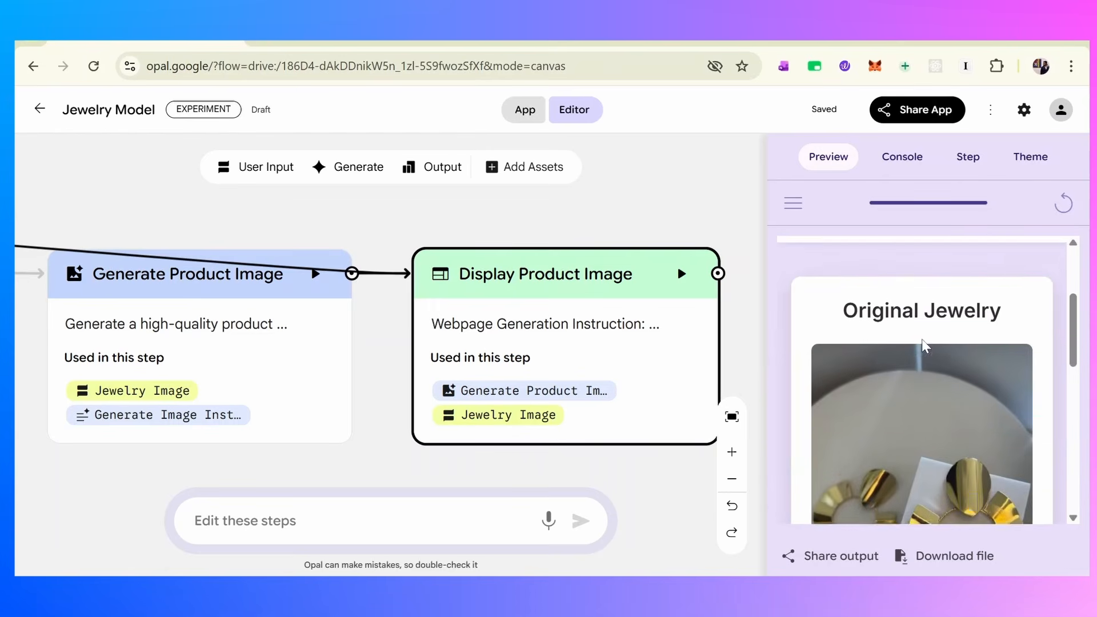
scroll(955, 419, "down", 3)
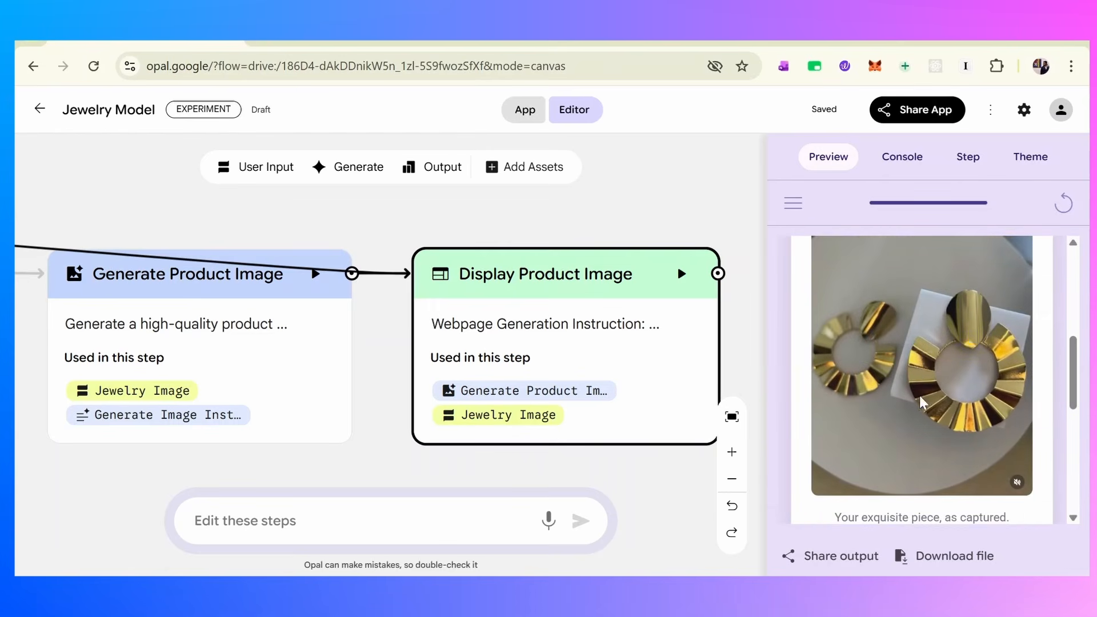
scroll(922, 387, "down", 3)
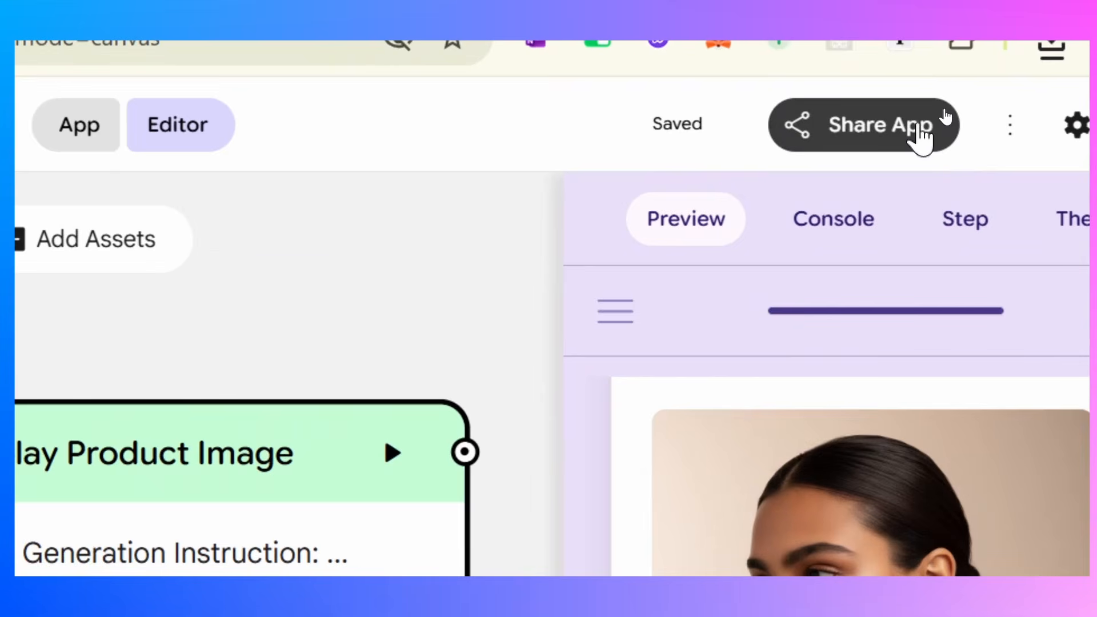
Open the sharing settings of the Jewelry Model app and publish it as Public
left_click(914, 109)
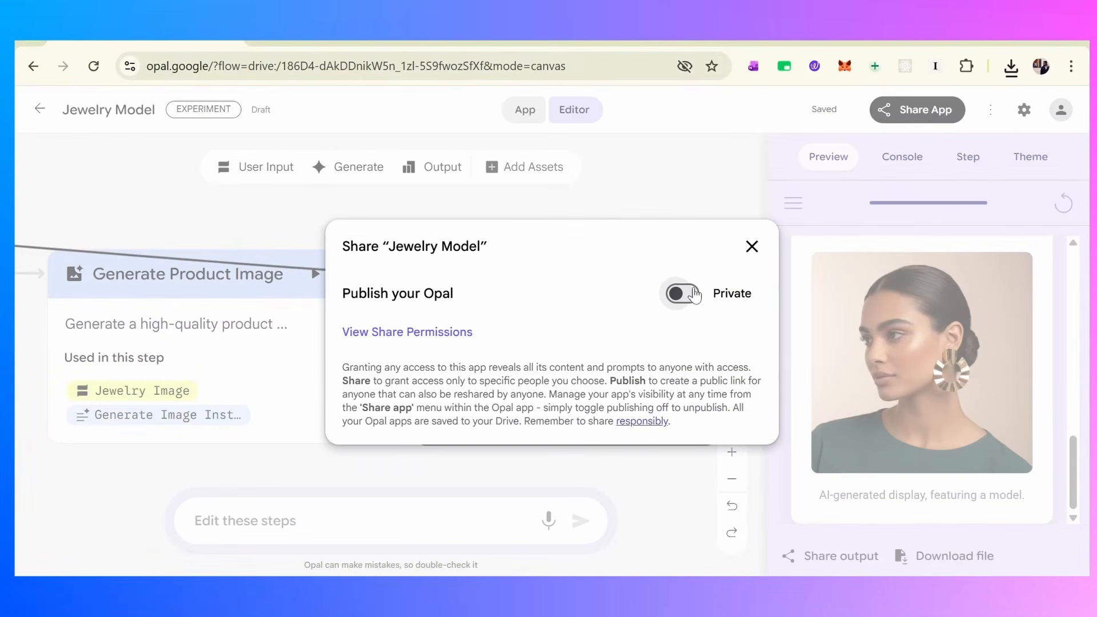
left_click(693, 294)
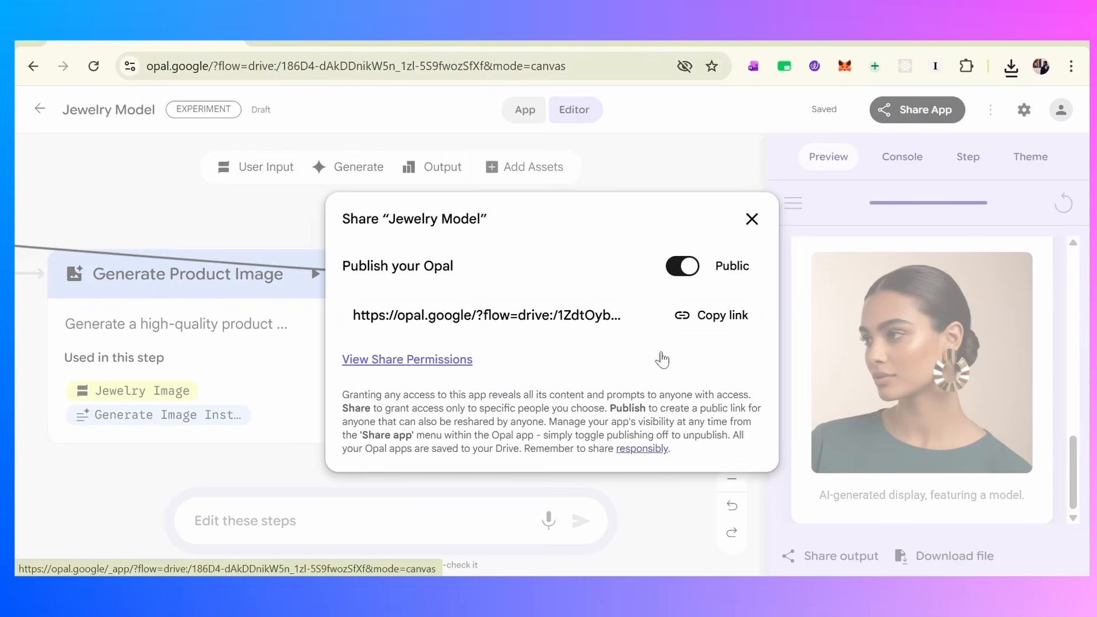
Copy the public share link of the published Jewelry Model app
left_click(710, 315)
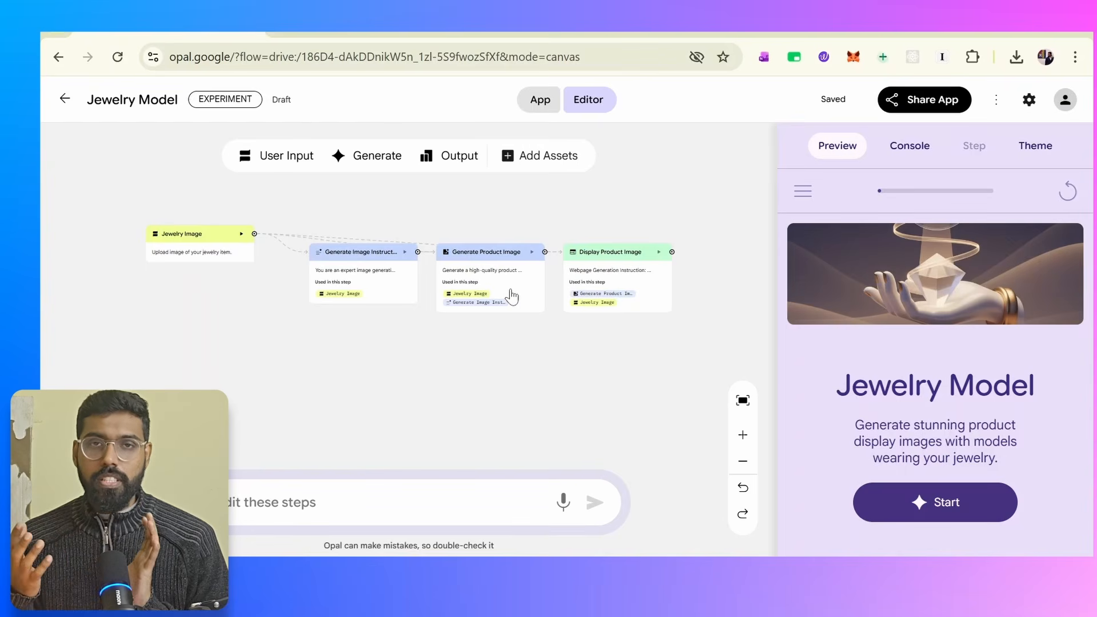
Create a new Opal app and submit a description requesting automatic weekly Twitter posts from an Excel or Google sheet, with review before posting
left_click(64, 102)
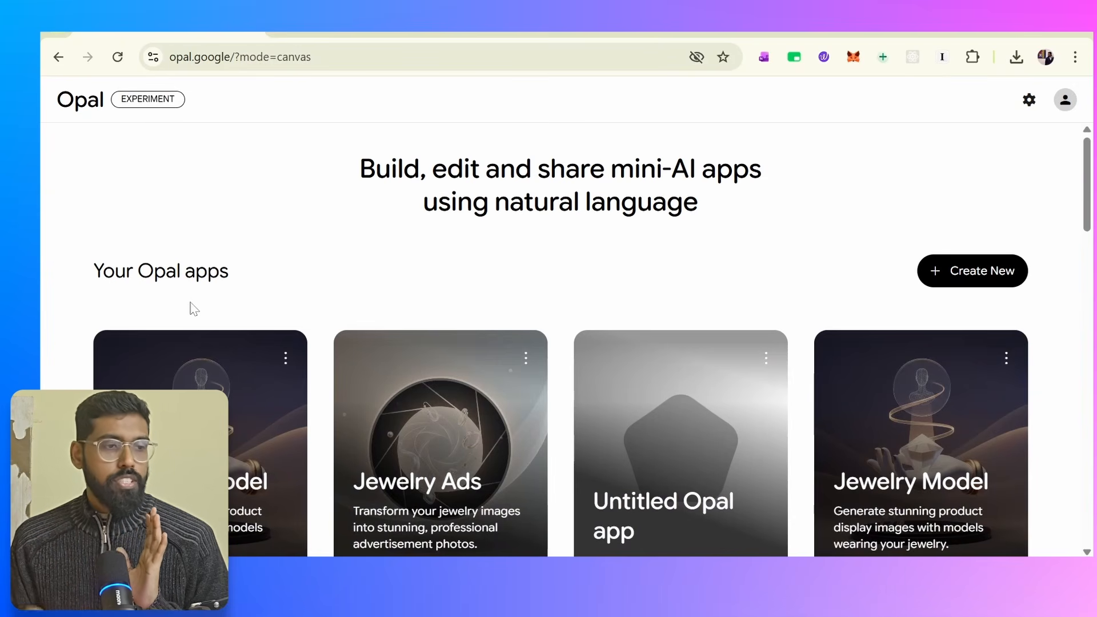
left_click(977, 273)
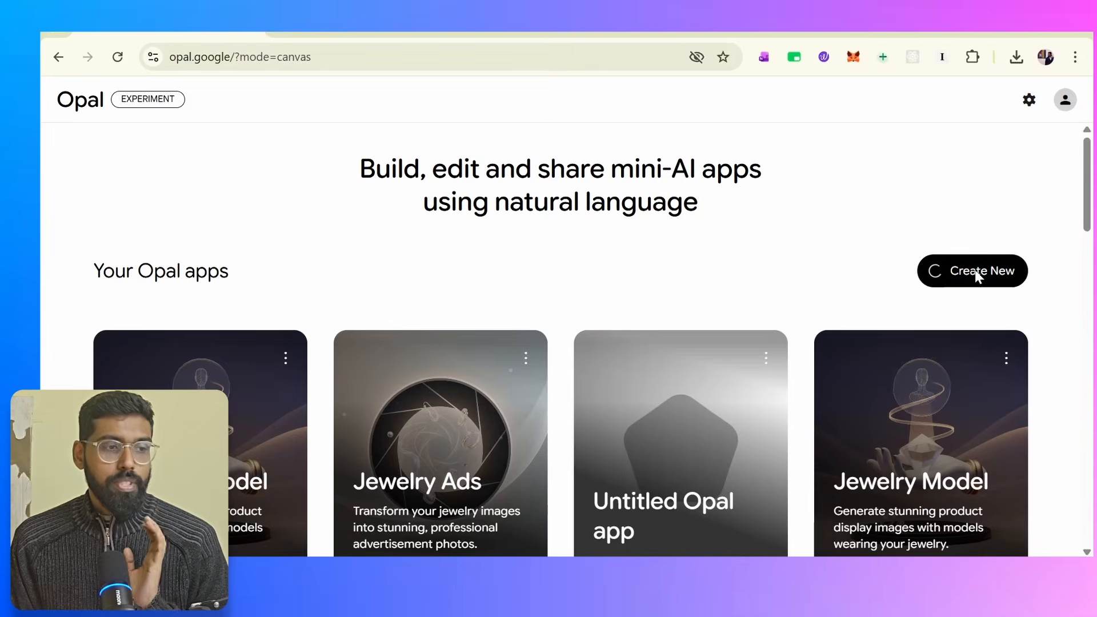
key("super+h")
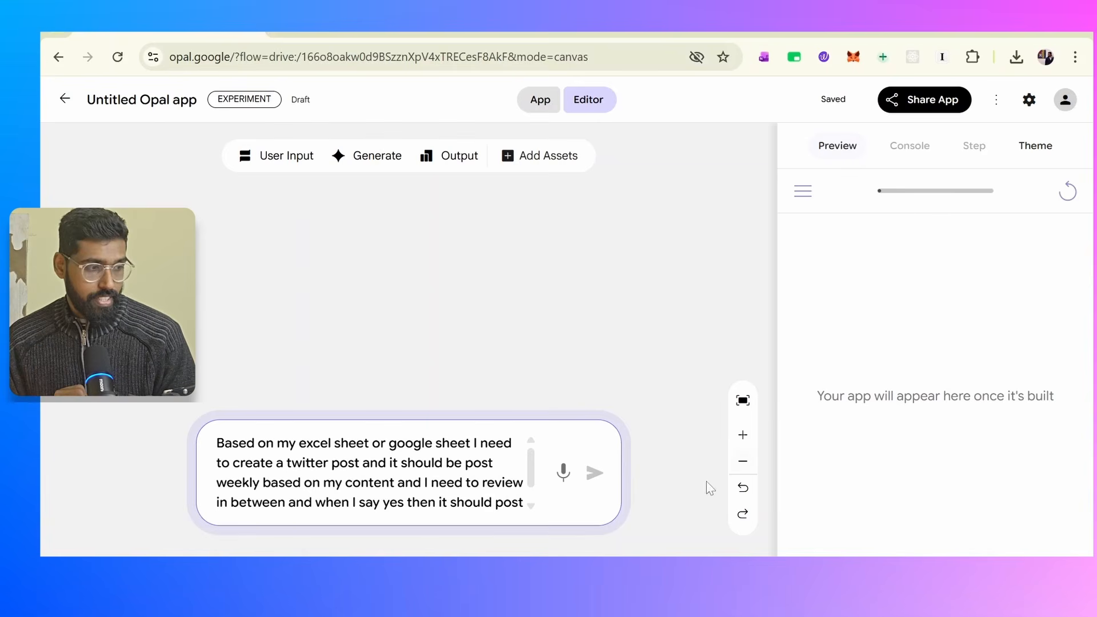
left_click(594, 473)
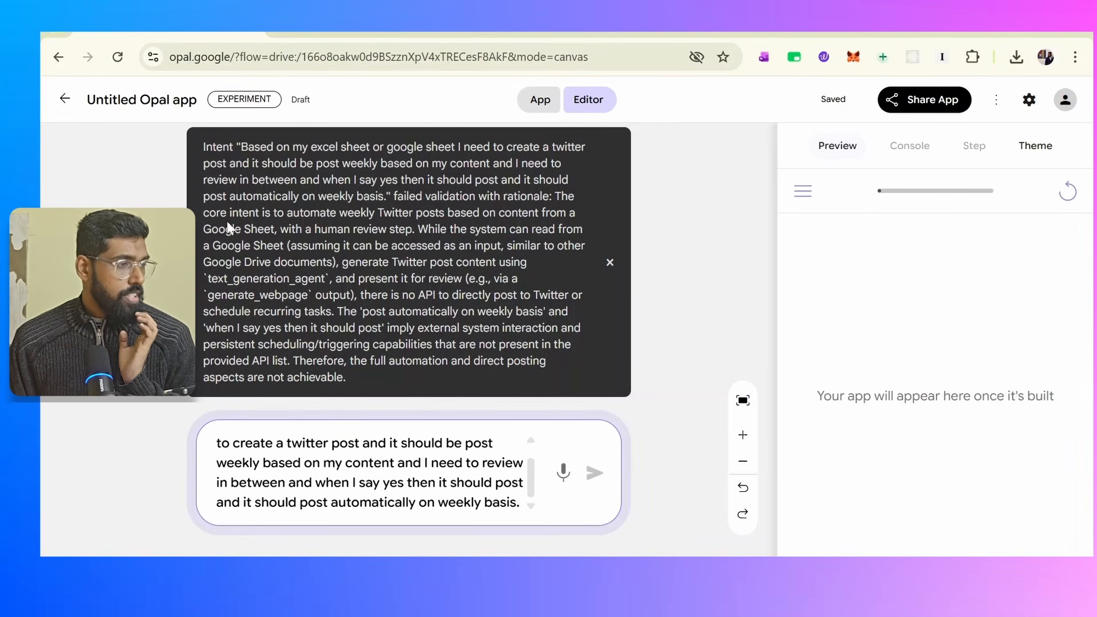
Read the validation rationale for the Twitter post request, examining its core intent, Google Sheet input, API list and scheduling passages
left_click_drag(367, 212, 574, 213)
left_click_drag(314, 228, 532, 297)
left_click_drag(252, 361, 300, 362)
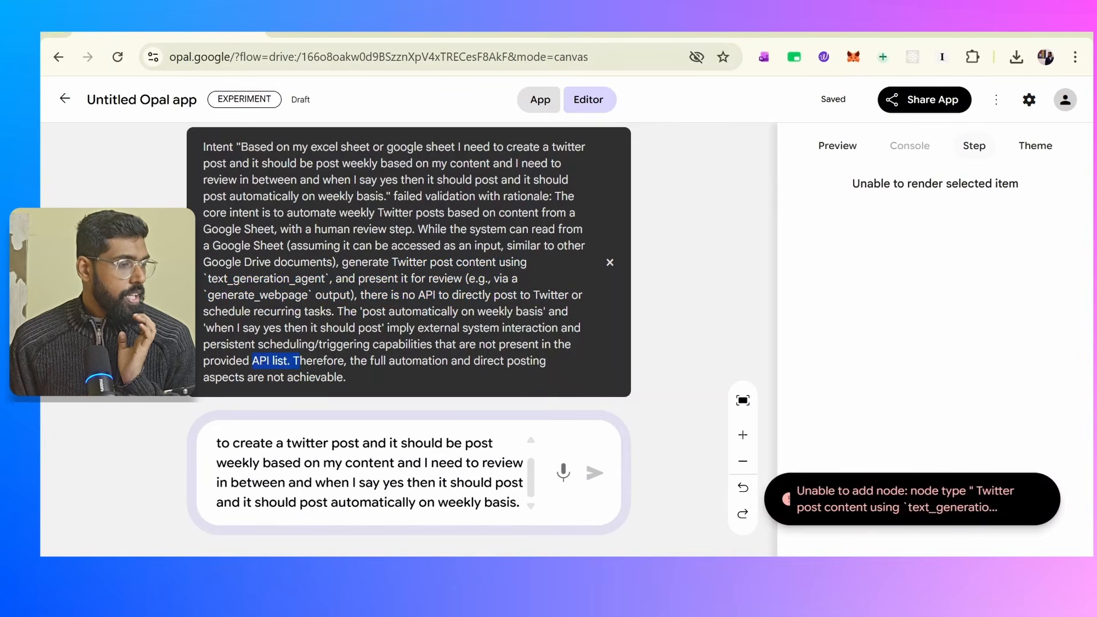
left_click_drag(466, 328, 356, 388)
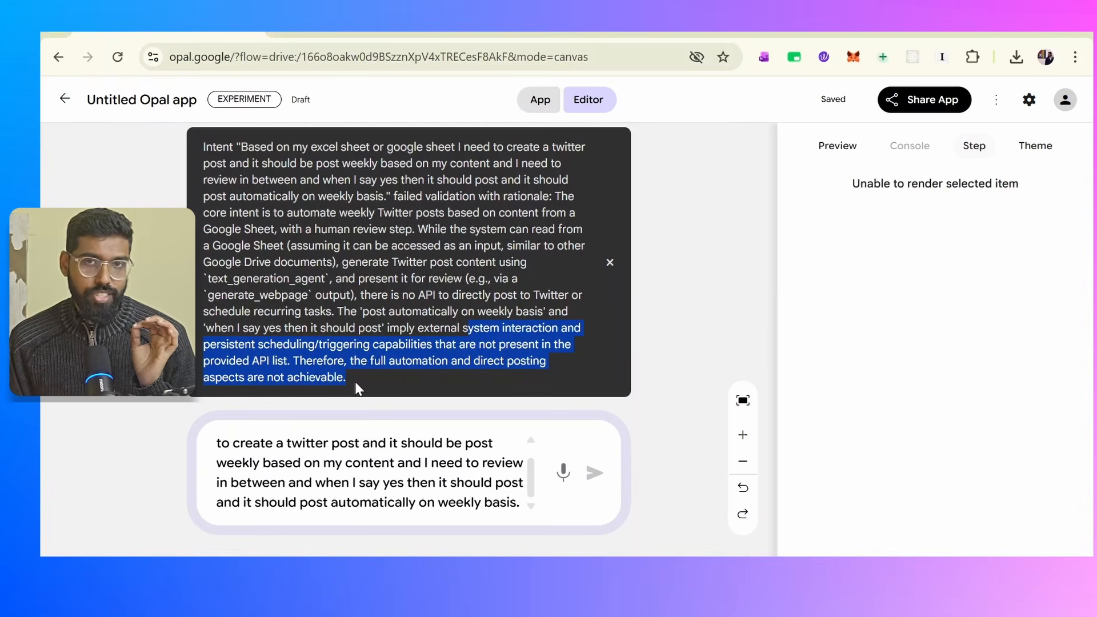